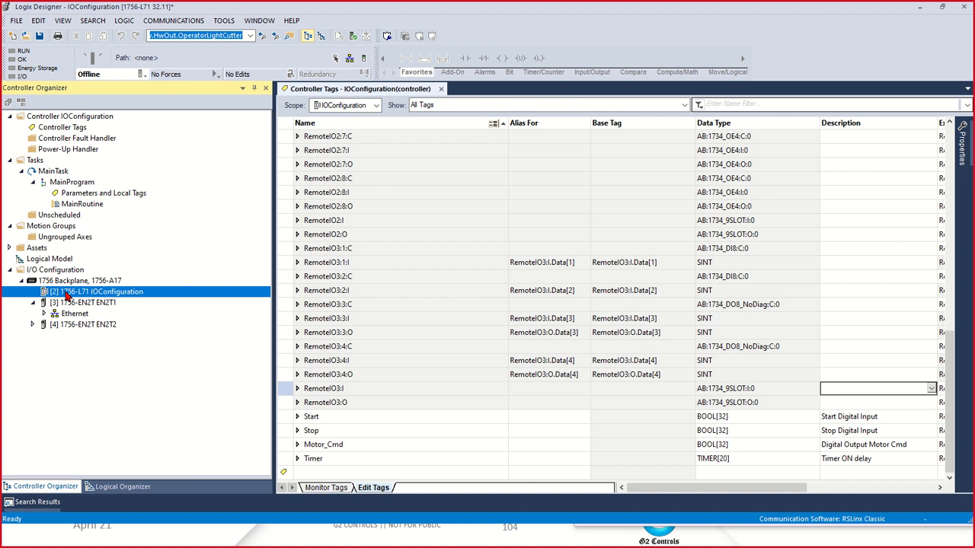
- Change the 1756-L71 controller's type to Emulate 5570 Studio 5000 Logix Emulate Controller, software version 32.02, and accept the conversion
right_click(66, 296)
right_click(66, 282)
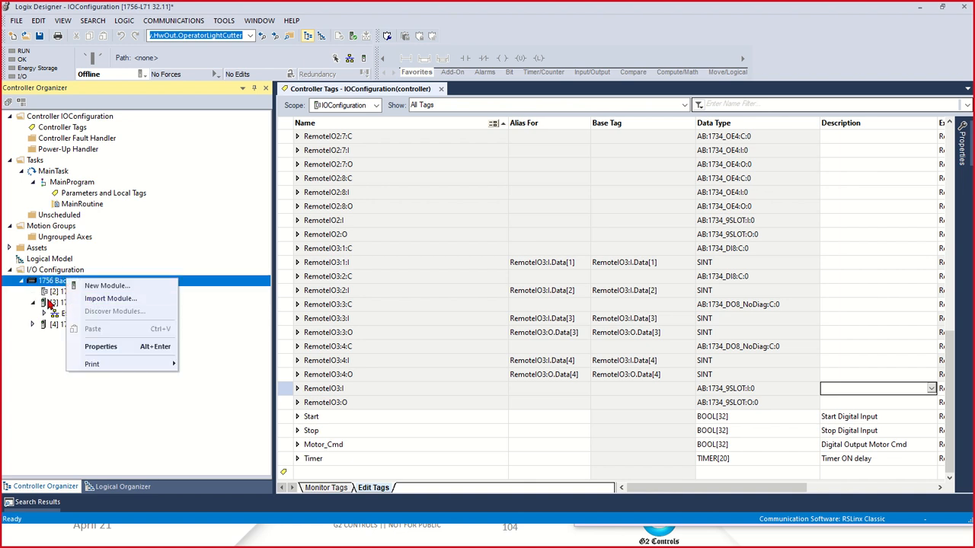
left_click(53, 295)
right_click(54, 295)
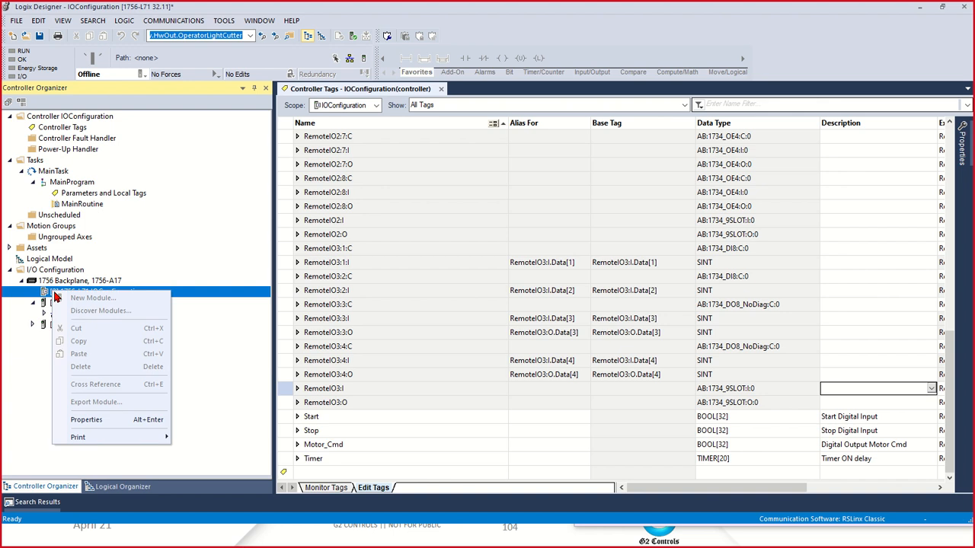
left_click(105, 421)
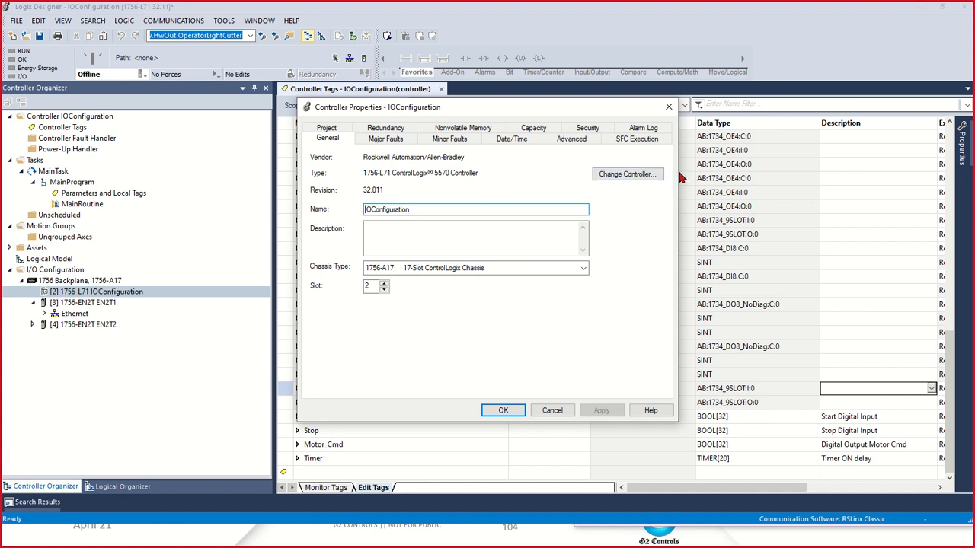
left_click(622, 175)
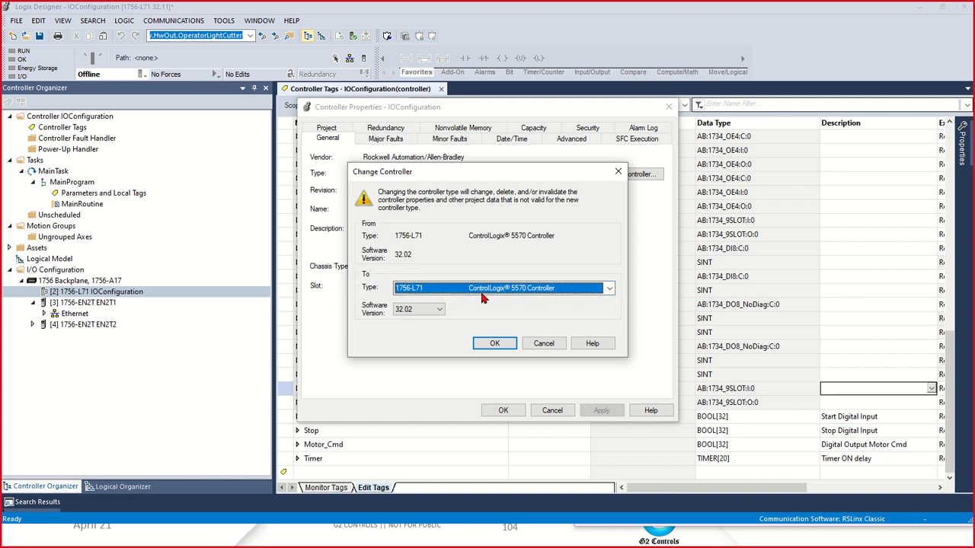
left_click(610, 289)
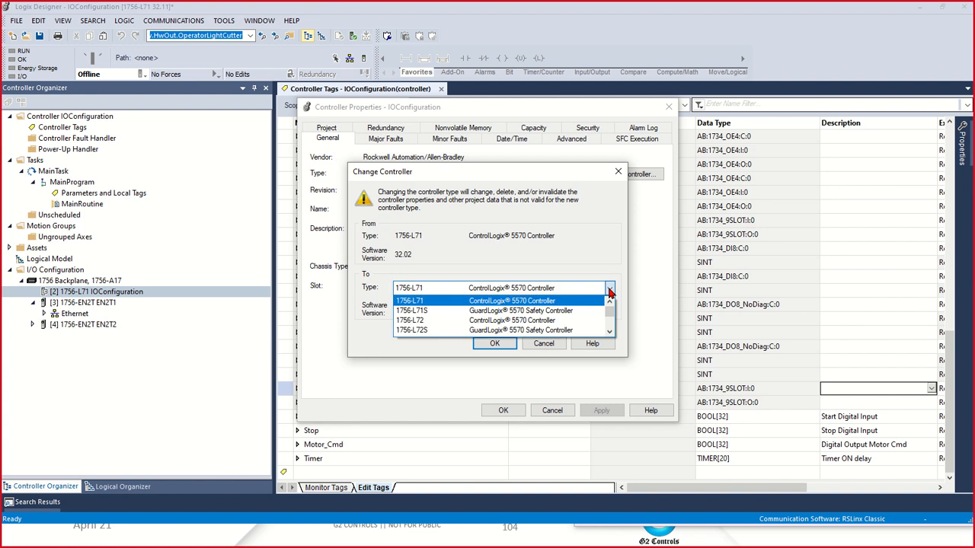
left_click(610, 333)
left_click_drag(610, 333, 613, 332)
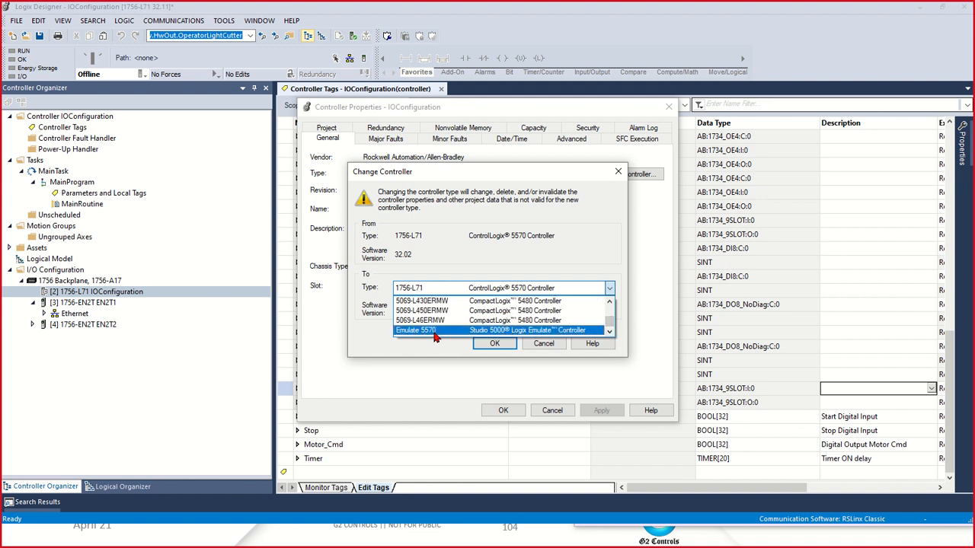
left_click(562, 331)
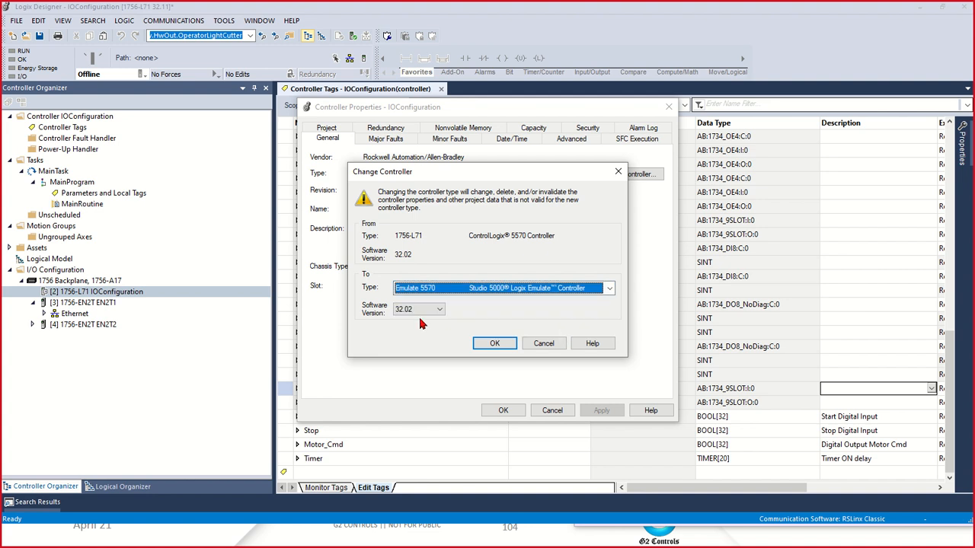
left_click(494, 345)
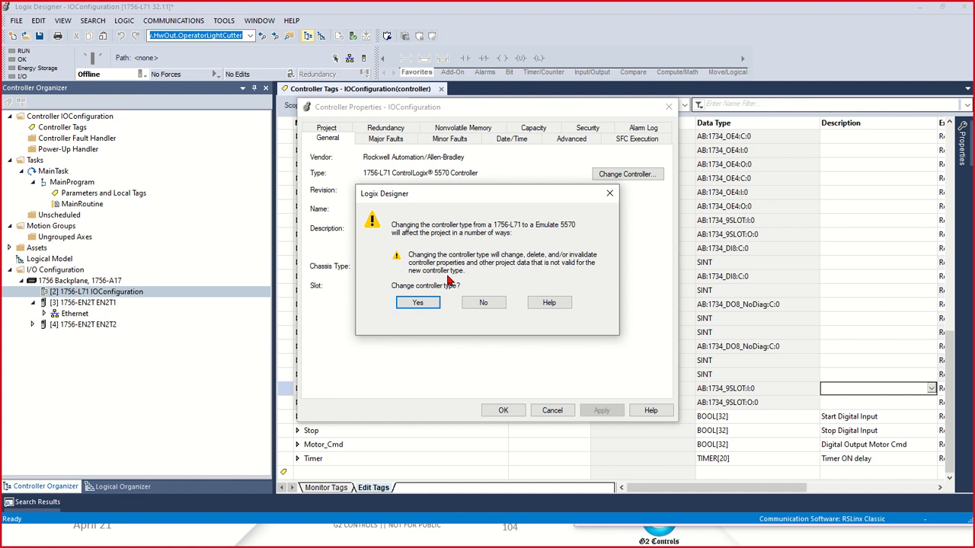
left_click(419, 304)
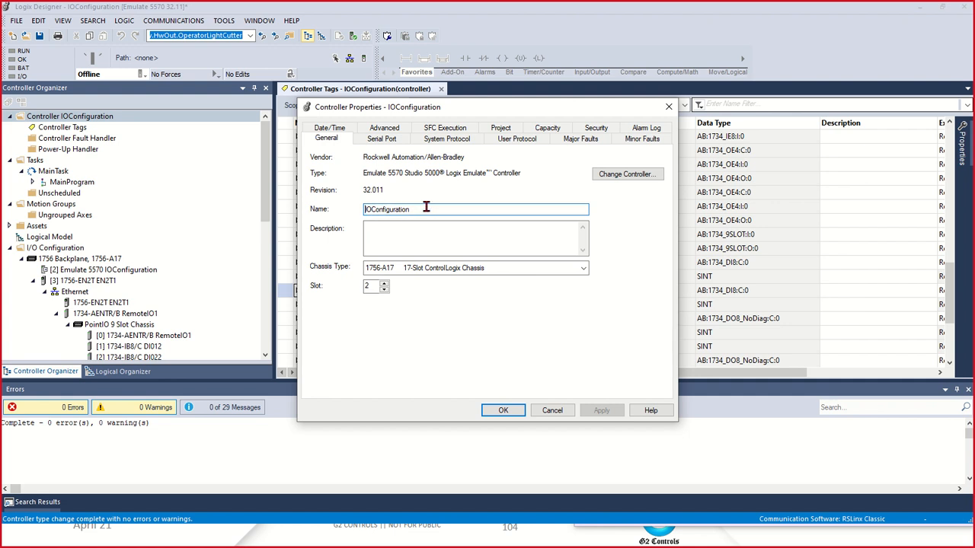
- Rename the controller as Emulator1 in its properties and apply the change
left_click_drag(425, 209, 332, 208)
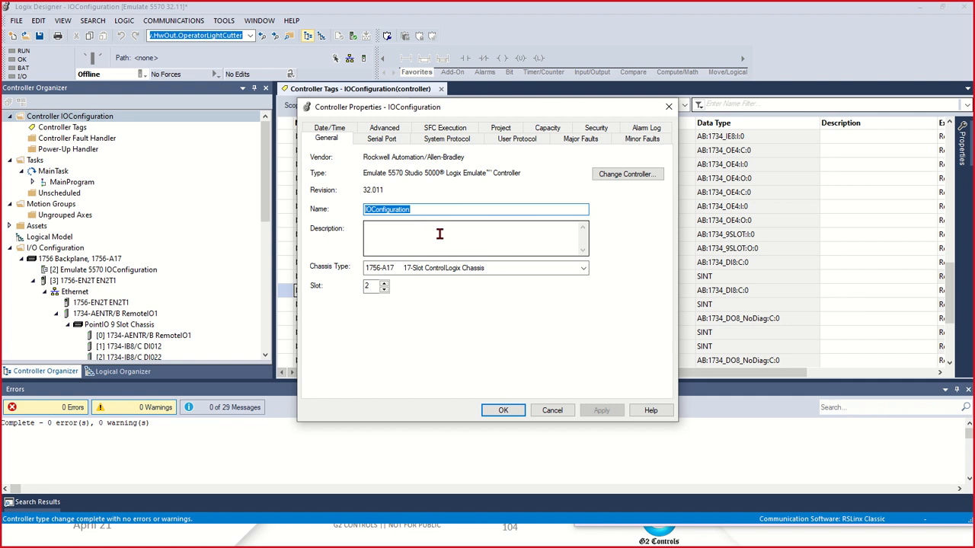
type("S")
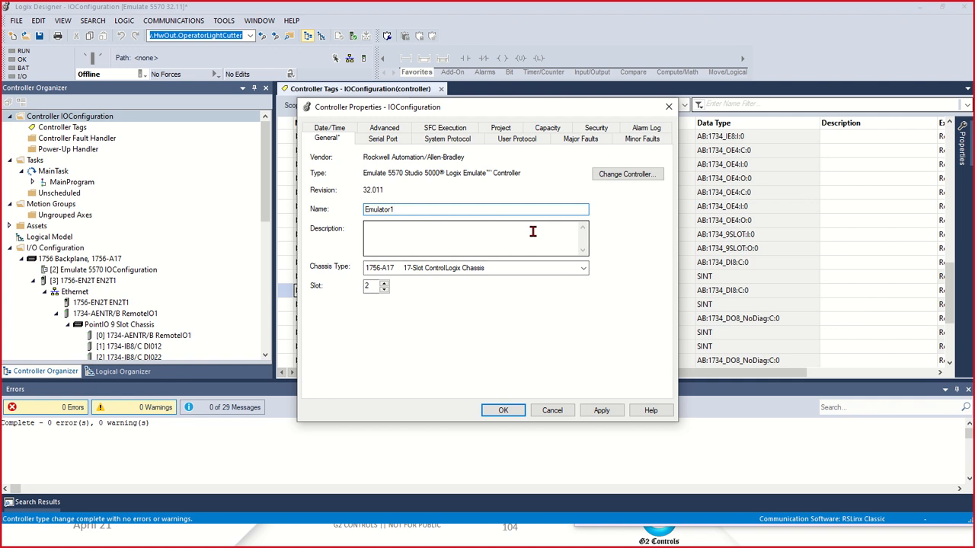
left_click(503, 411)
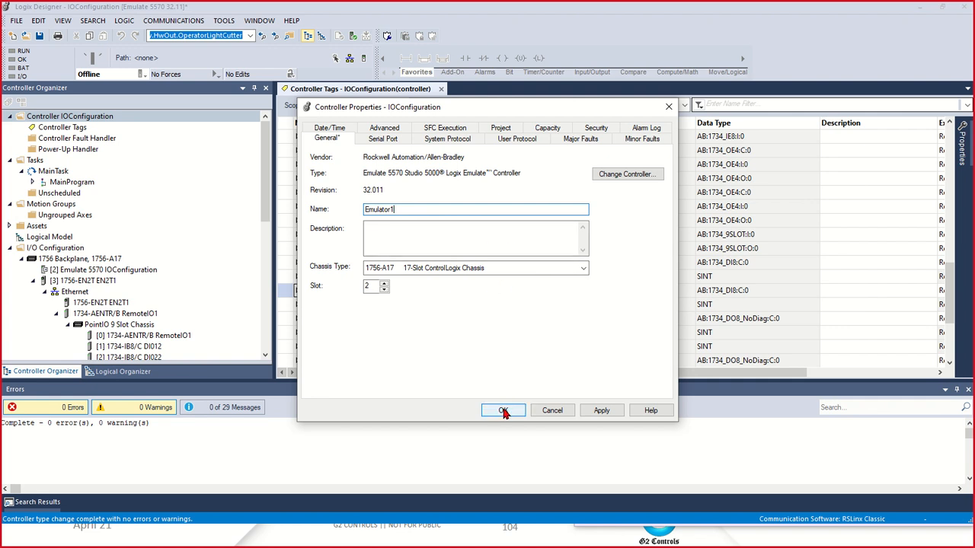
left_click(504, 413)
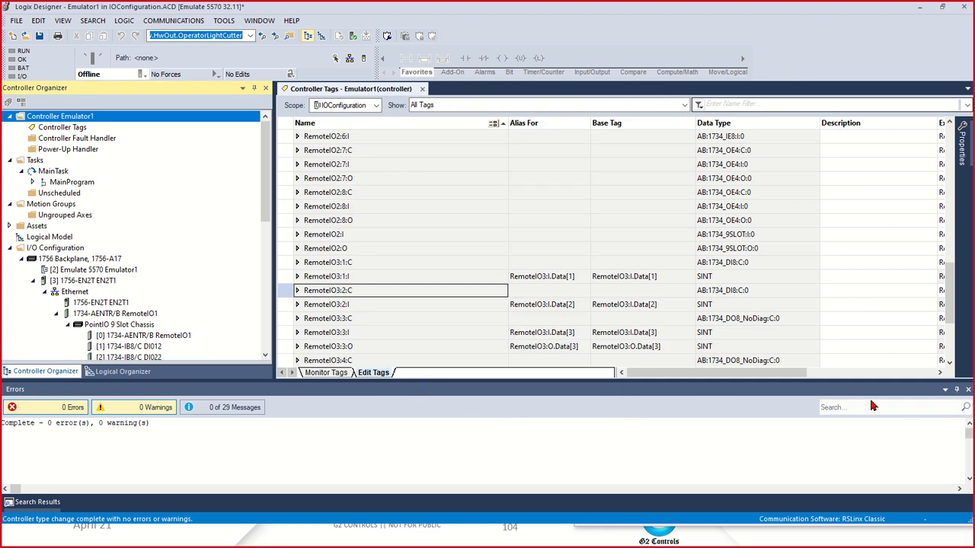
- Close the error list and collapse the EN2T1 and EN2T2 modules in the I/O configuration
left_click(969, 390)
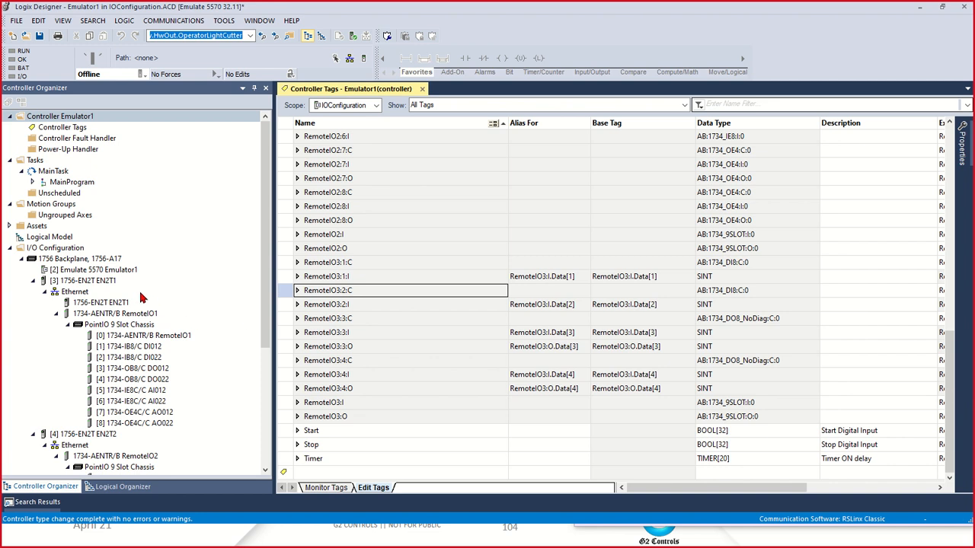
left_click(32, 281)
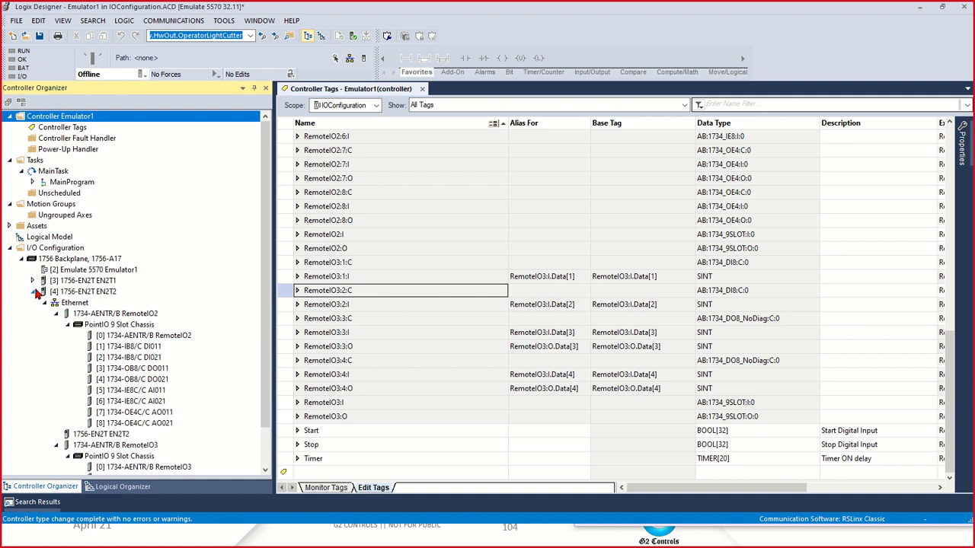
left_click(33, 292)
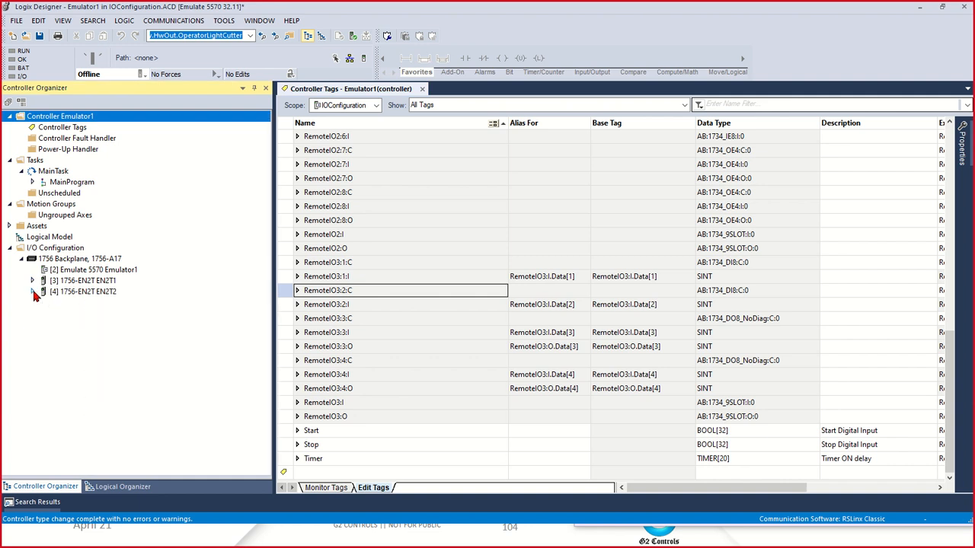
left_click(33, 281)
left_click(33, 281)
- Switch to Studio 5000 Logix Emulate and examine which slots of the emulated chassis are occupied and free
right_click(69, 271)
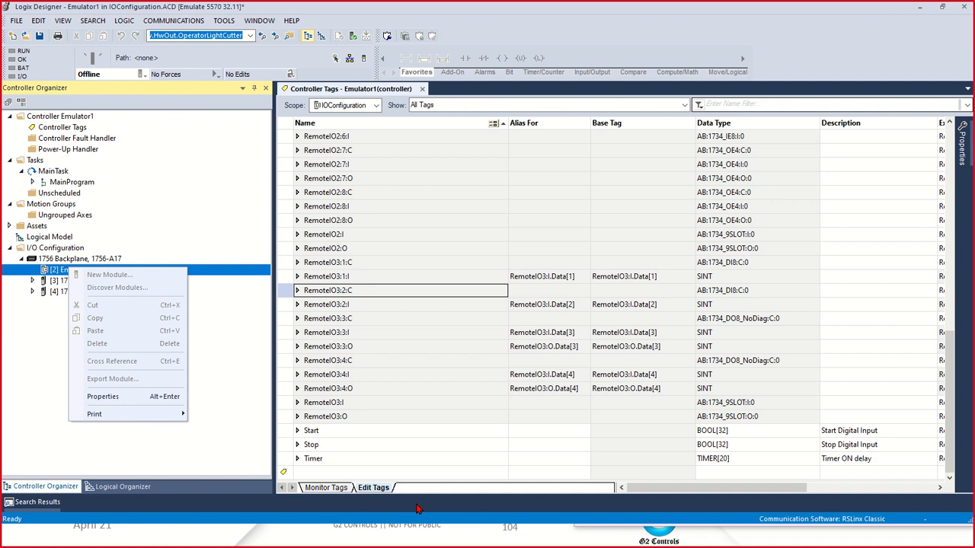
key("super")
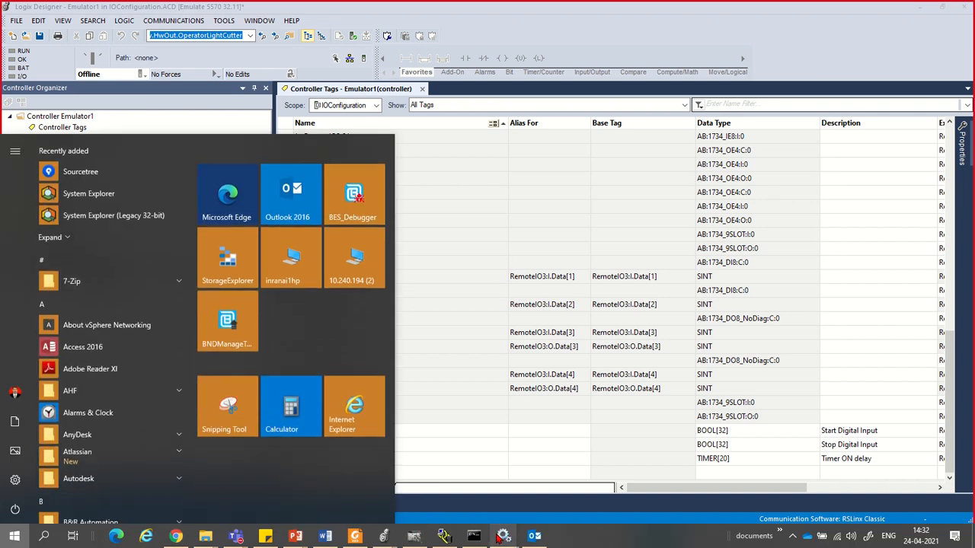
left_click(413, 536)
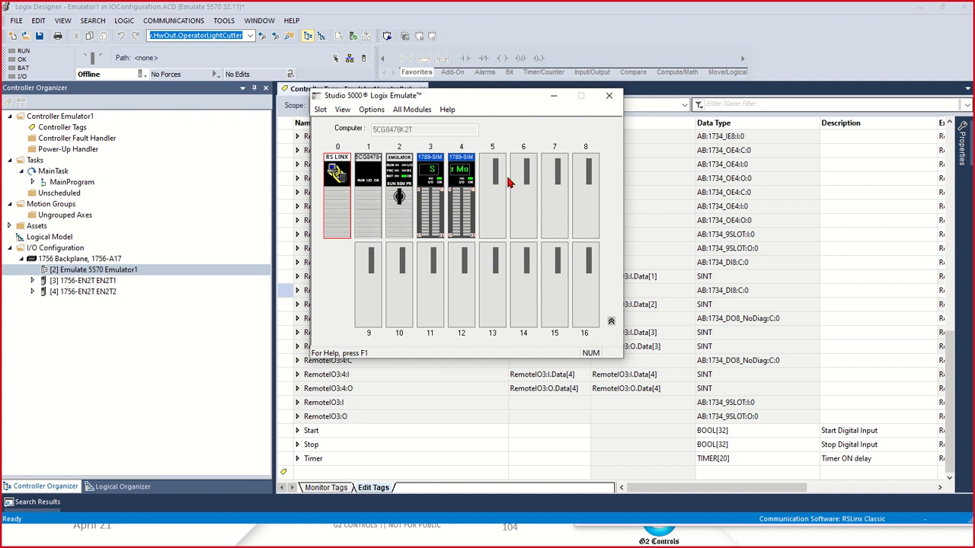
right_click(471, 184)
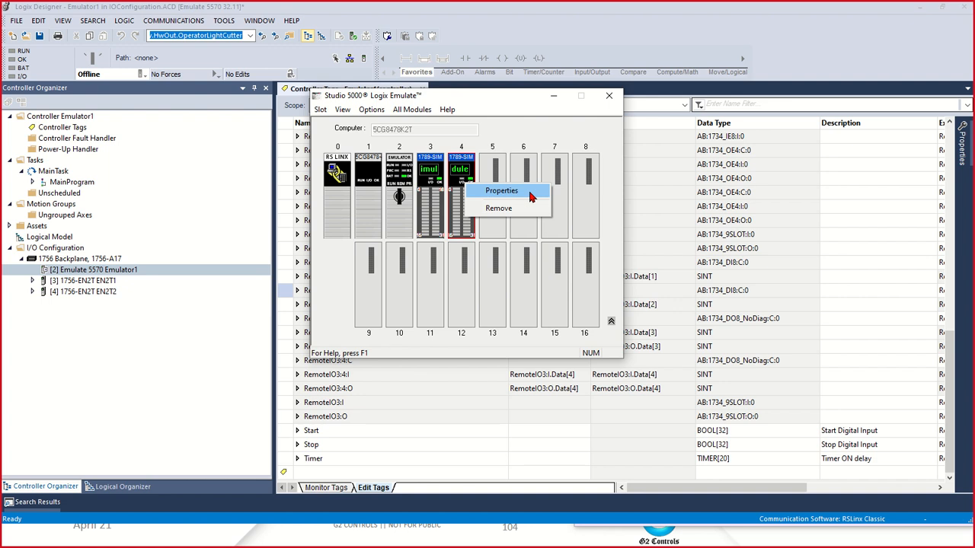
left_click(535, 167)
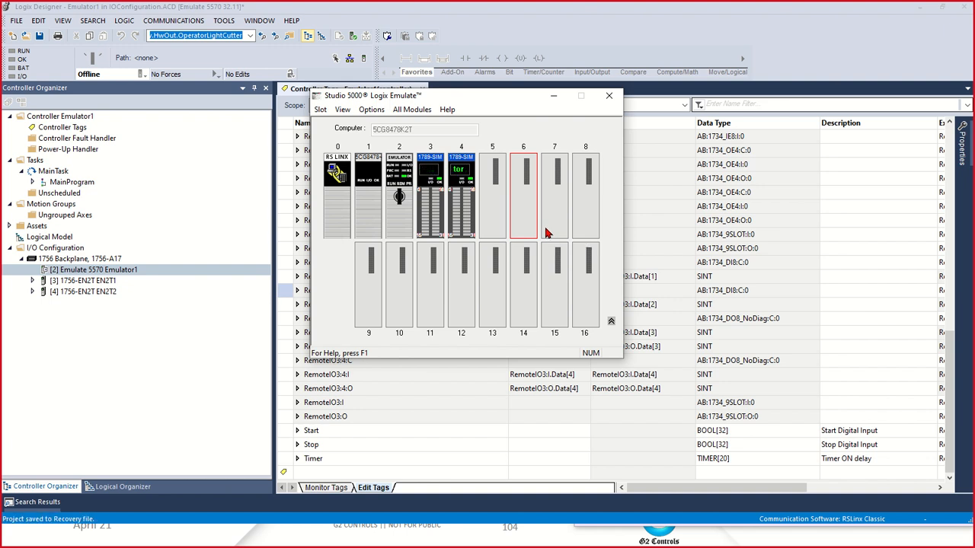
- Back in Logix Designer, move the EN2T2 Ethernet module to slot 6 and collapse its branch
left_click(57, 293)
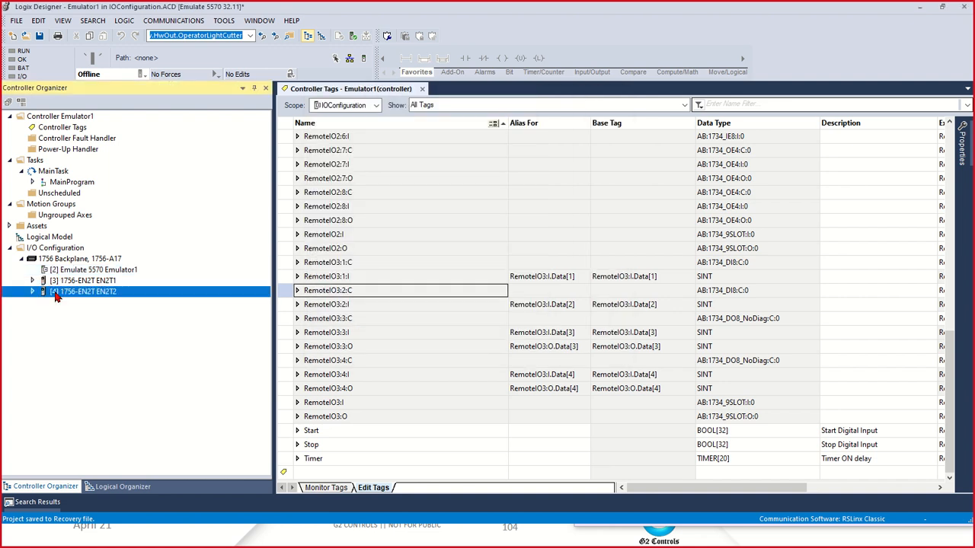
right_click(56, 294)
left_click(96, 465)
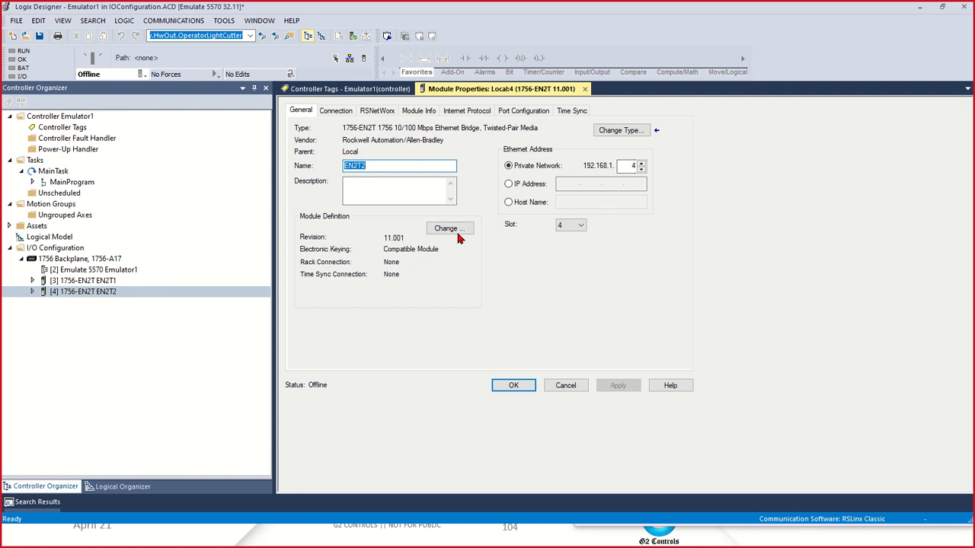
left_click(581, 224)
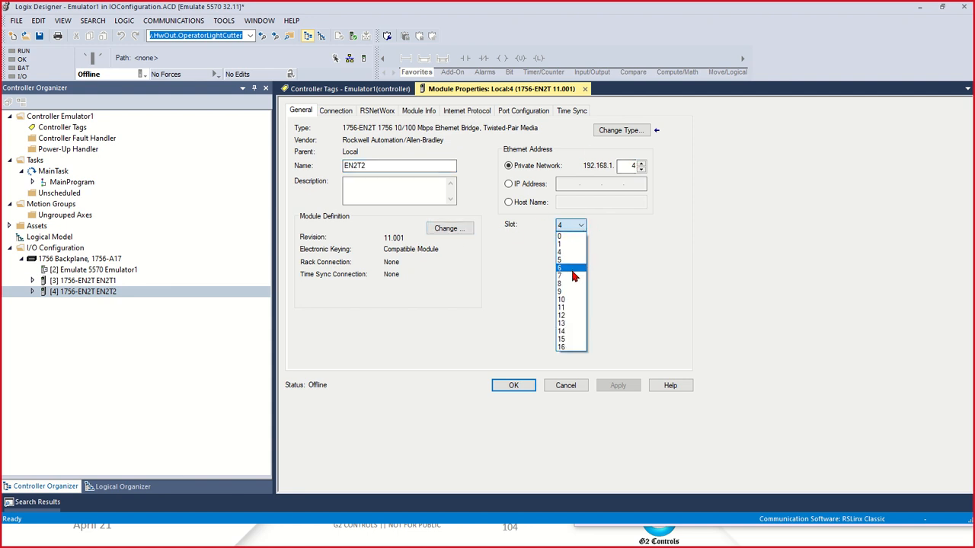
left_click(513, 385)
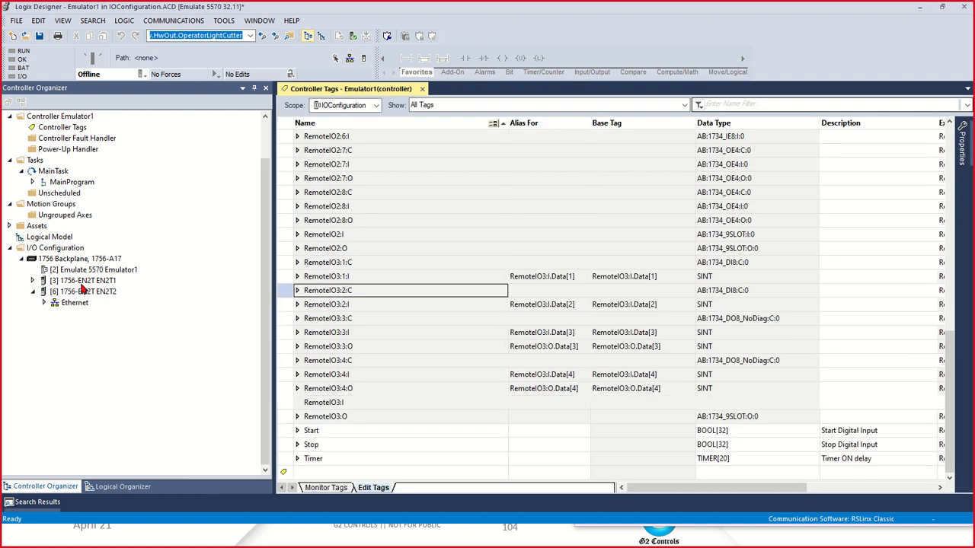
double_click(77, 302)
left_click(34, 249)
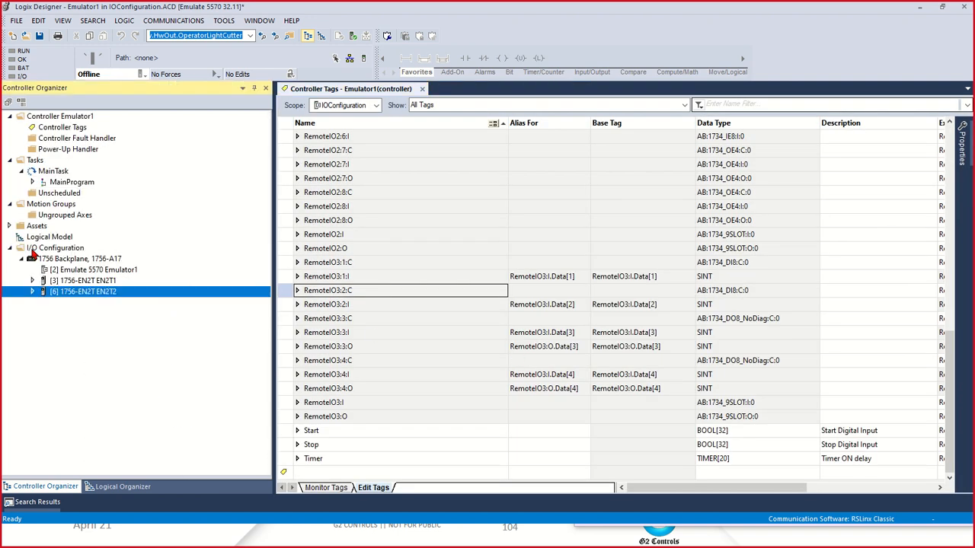
- Move the EN2T1 Ethernet module to slot 5 and collapse its branch
right_click(61, 281)
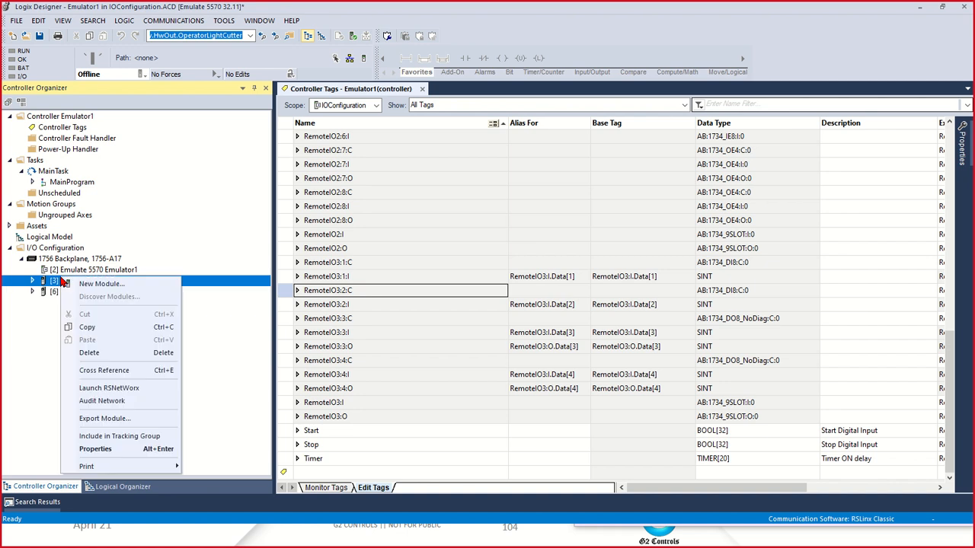
left_click(95, 449)
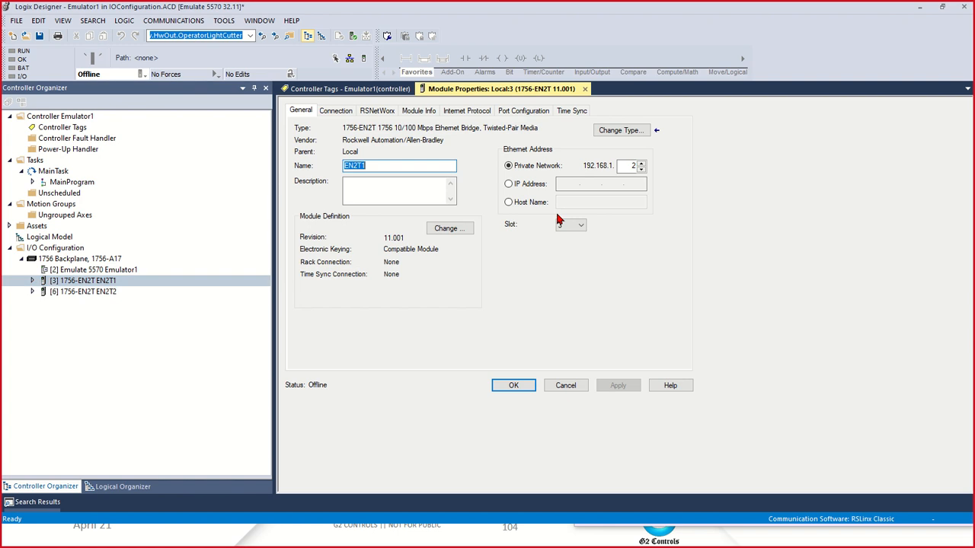
left_click(579, 232)
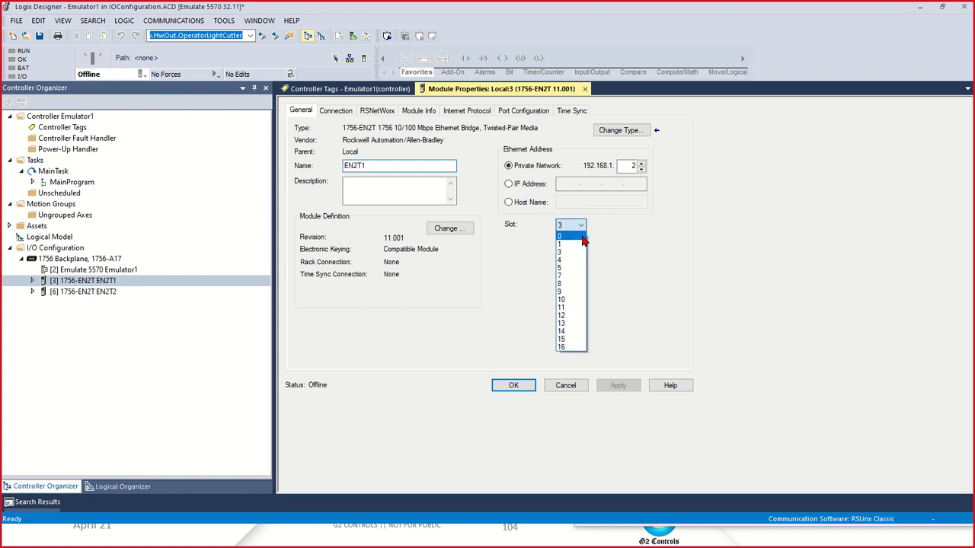
left_click(571, 271)
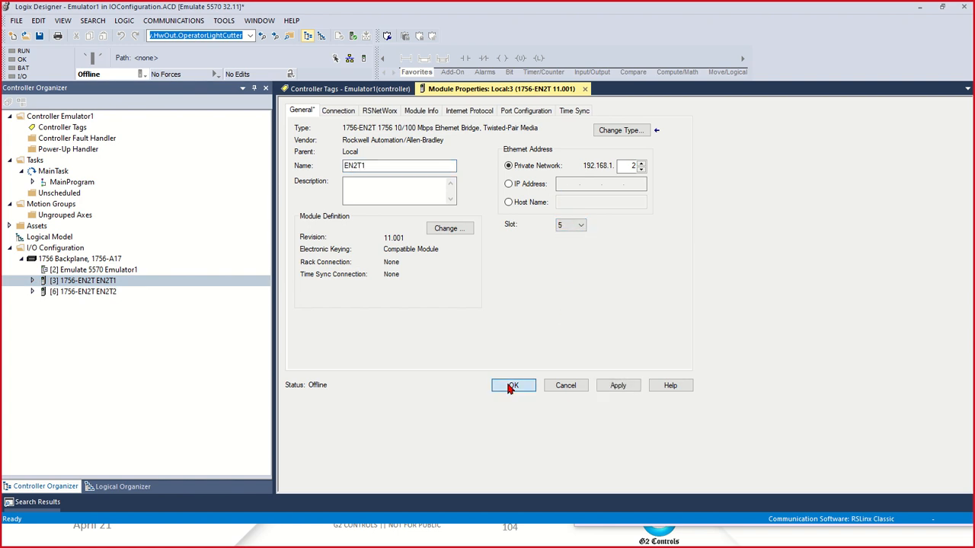
left_click(512, 387)
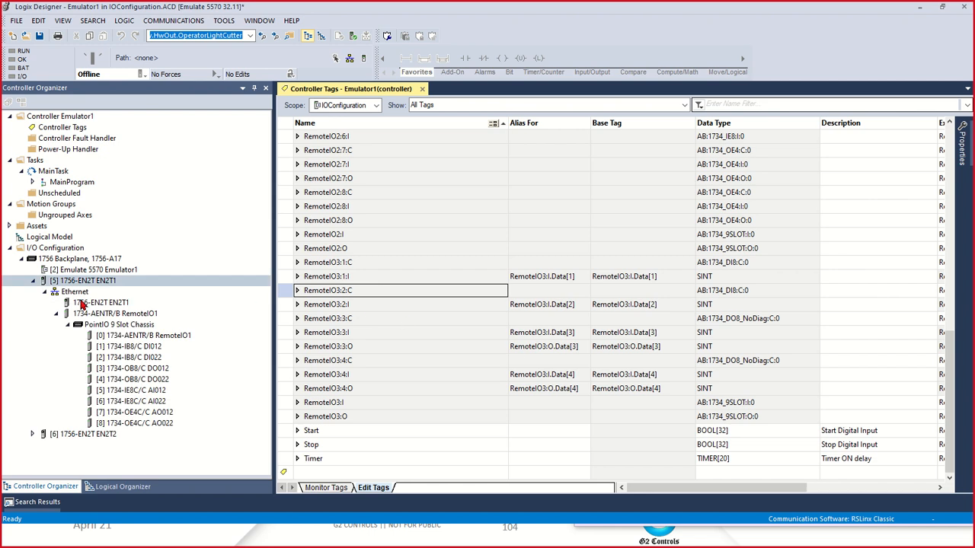
left_click(32, 282)
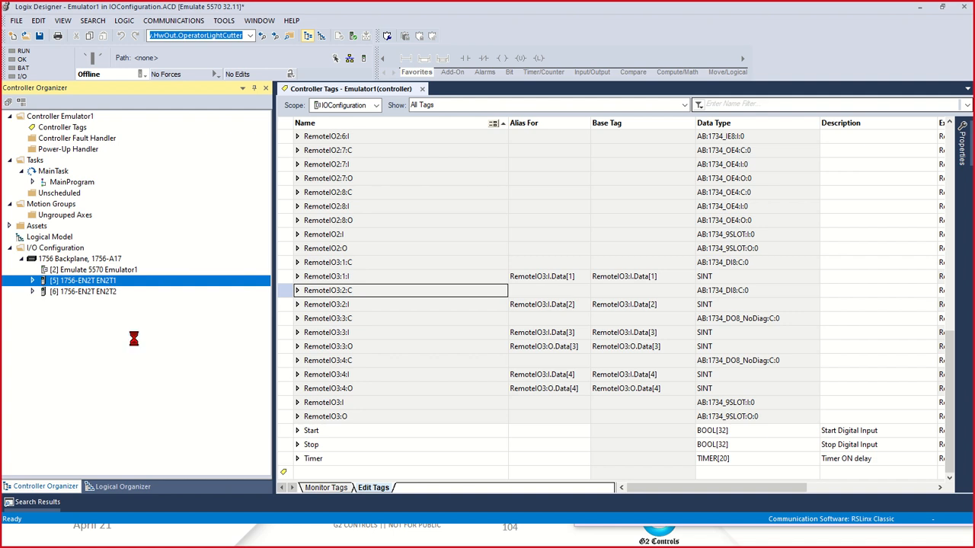
- Switch to Studio 5000 Logix Emulate to compare its chassis slots with the project's modules, and minimize it again
key("super")
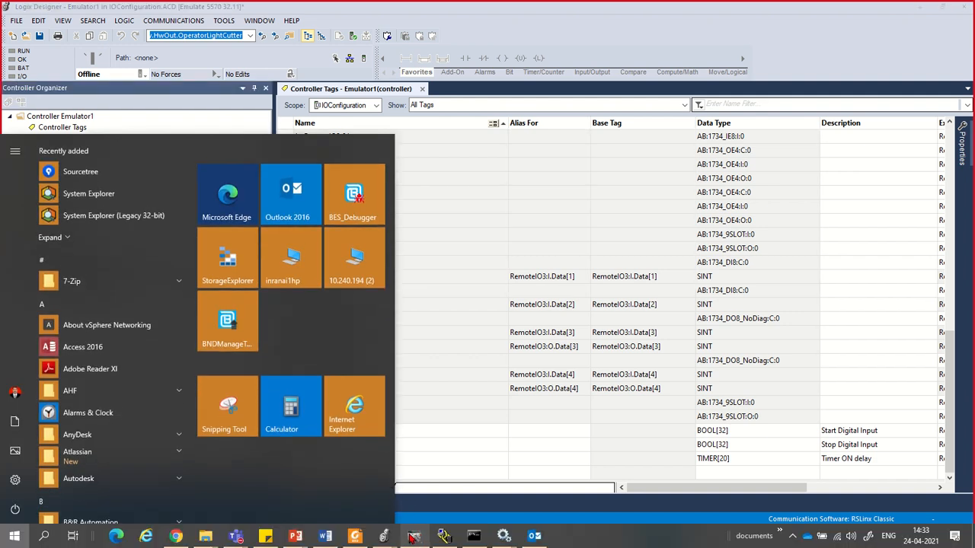
left_click(415, 537)
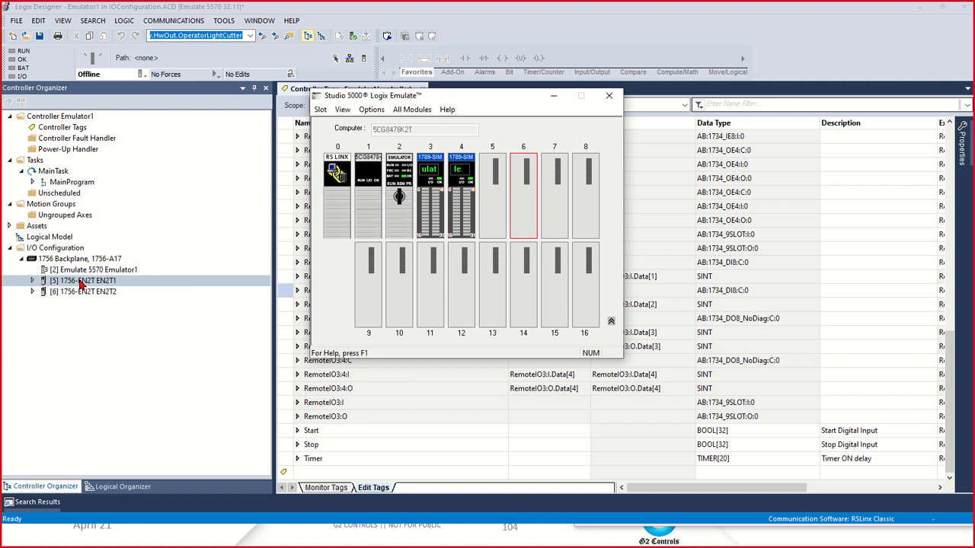
left_click(554, 95)
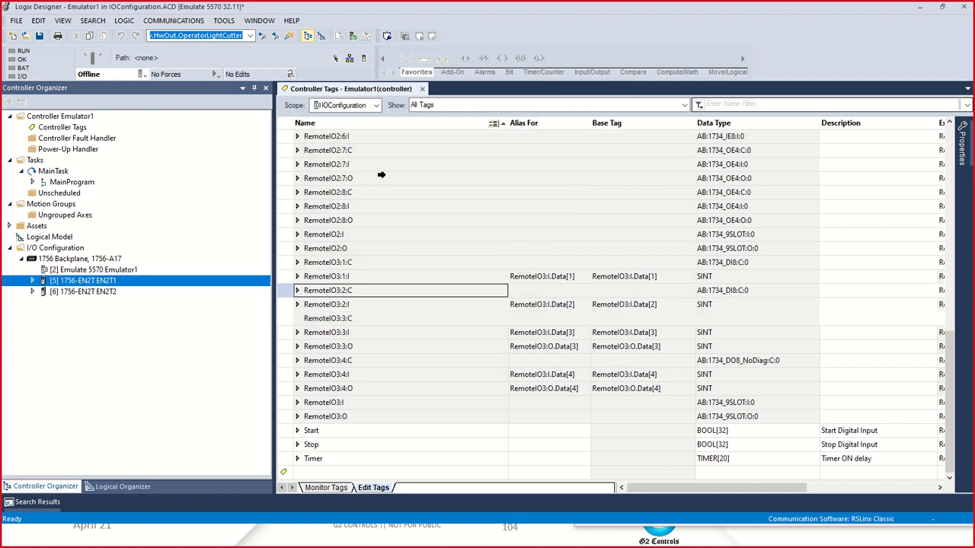
- Start adding a new module to the 1756-A17 backplane
left_click(80, 259)
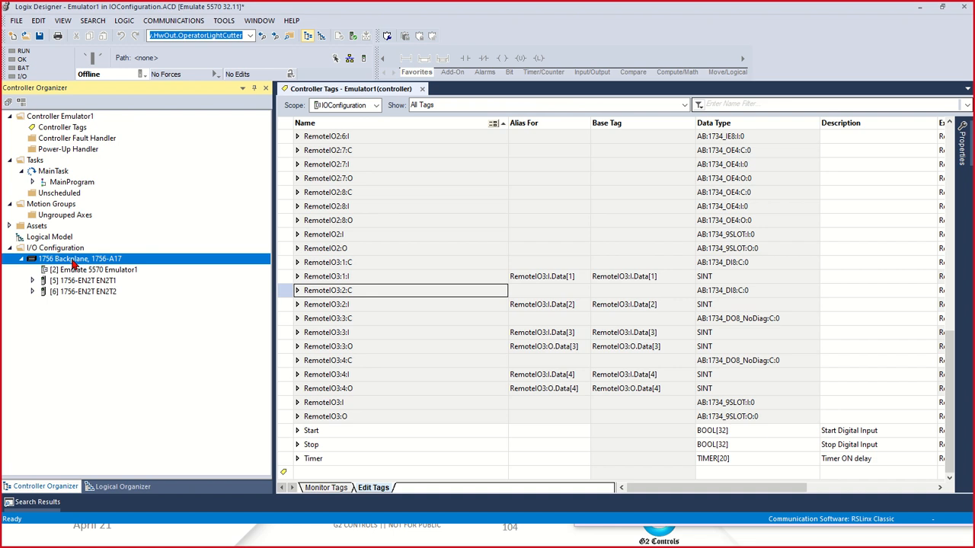
right_click(73, 261)
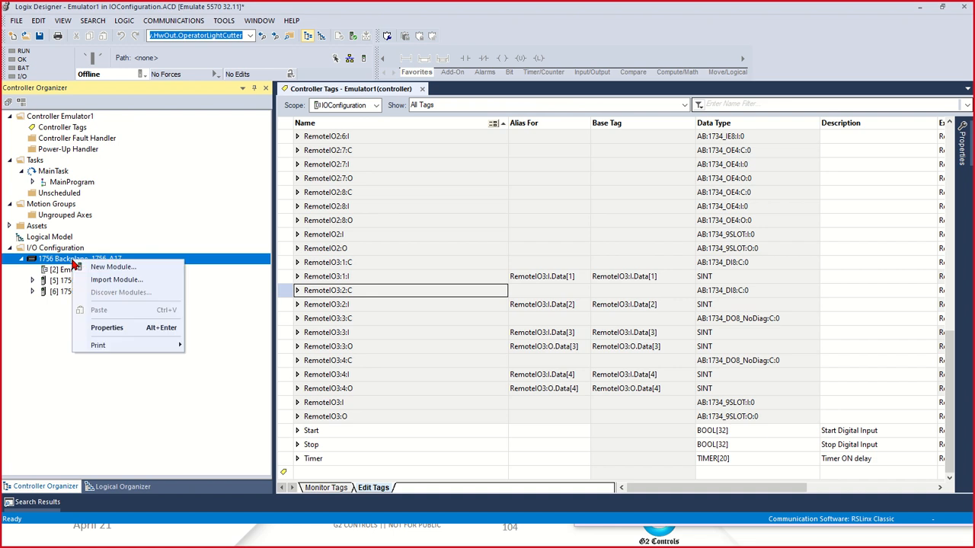
left_click(124, 267)
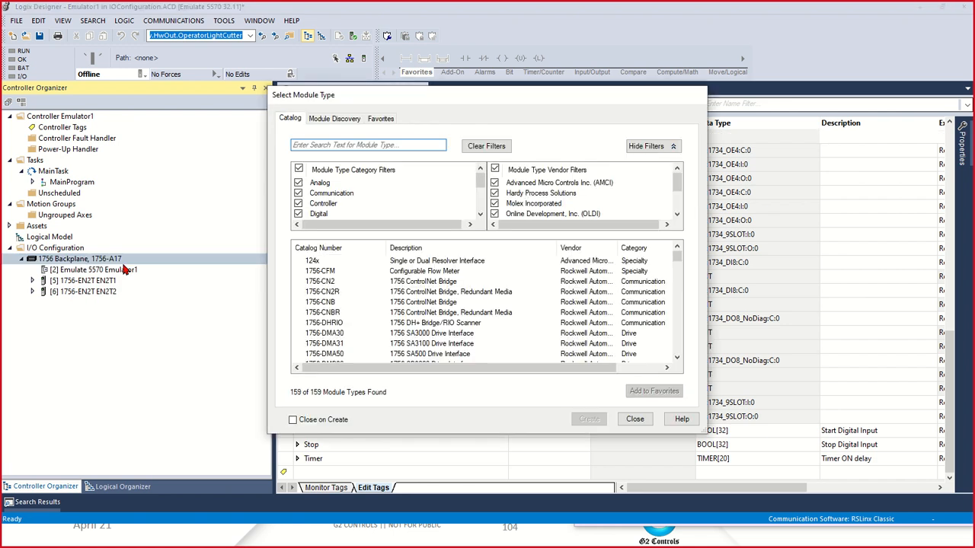
left_click(300, 169)
left_click(298, 214)
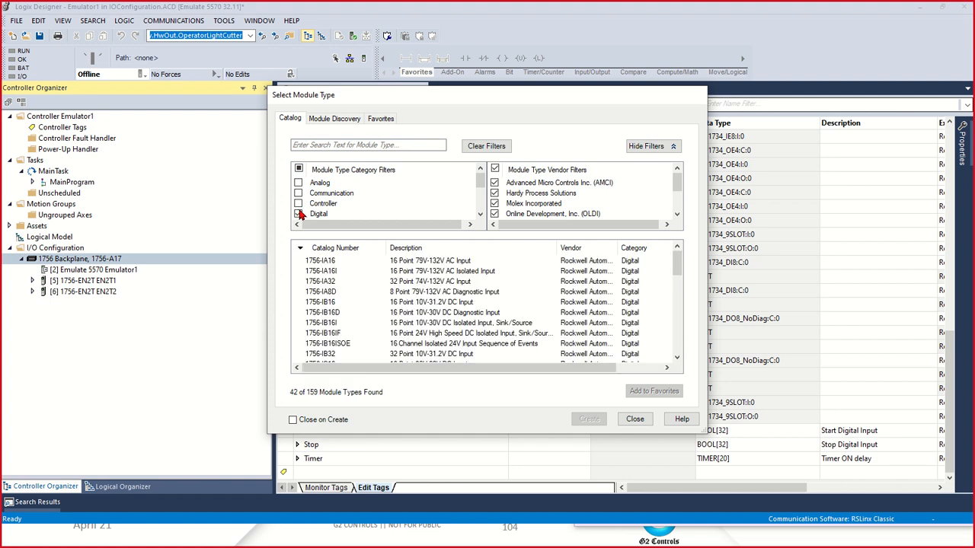
scroll(480, 332, "down", 8)
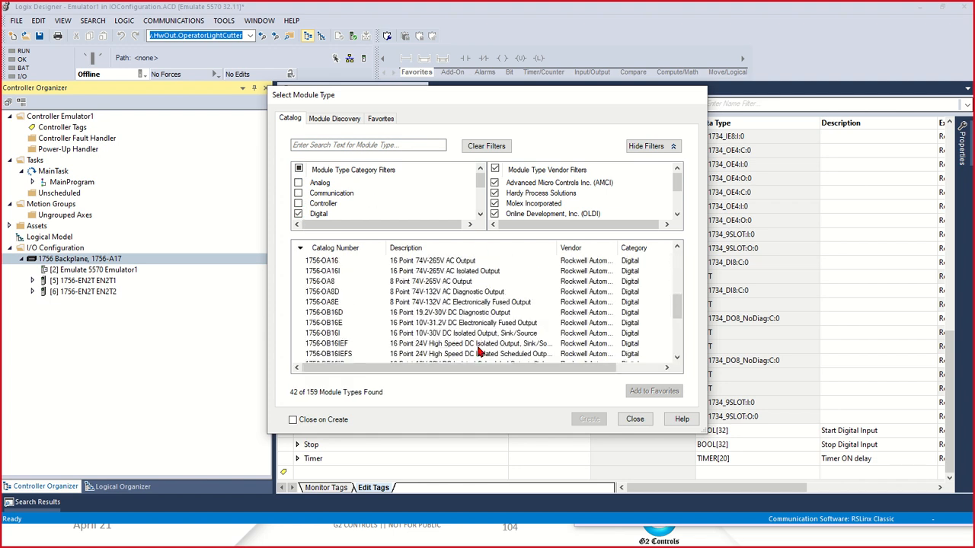
scroll(449, 356, "up", 9)
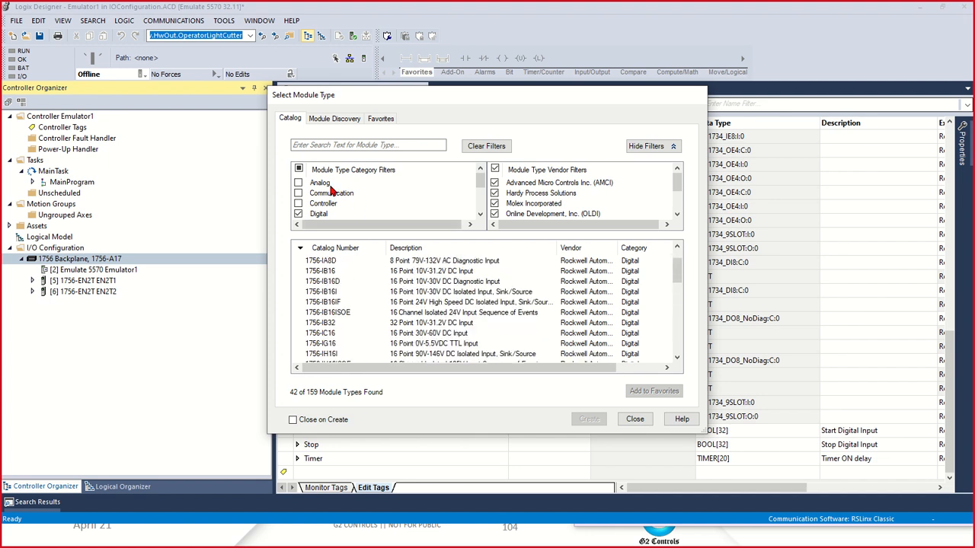
left_click(300, 170)
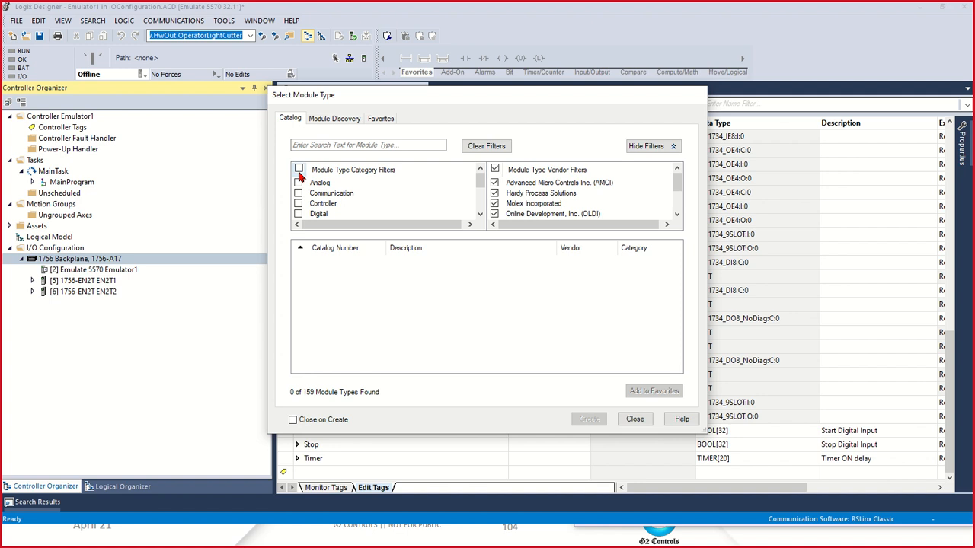
left_click(299, 170)
- Find the 1756-MODULE Generic 1756 Module in the unfiltered module catalog and start creating it
scroll(457, 320, "down", 12)
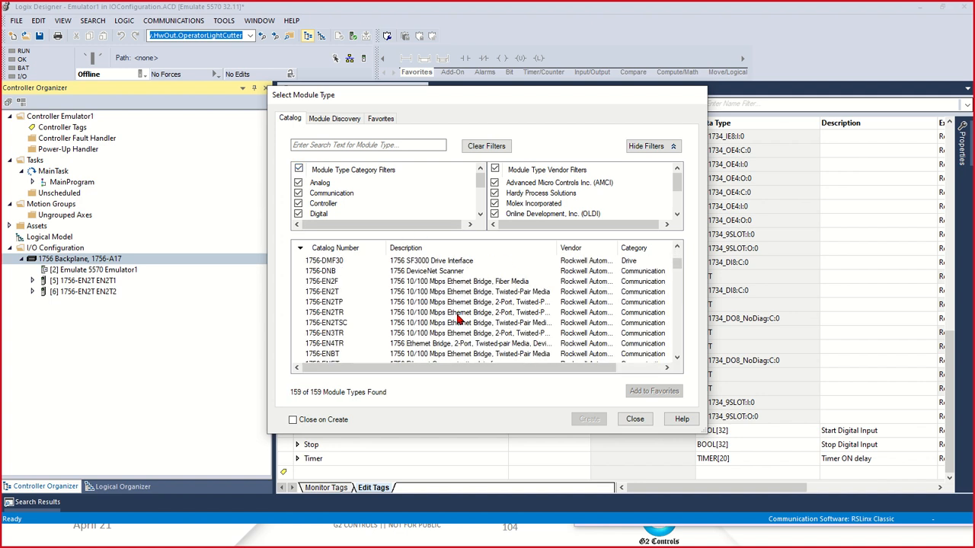
scroll(418, 338, "down", 3)
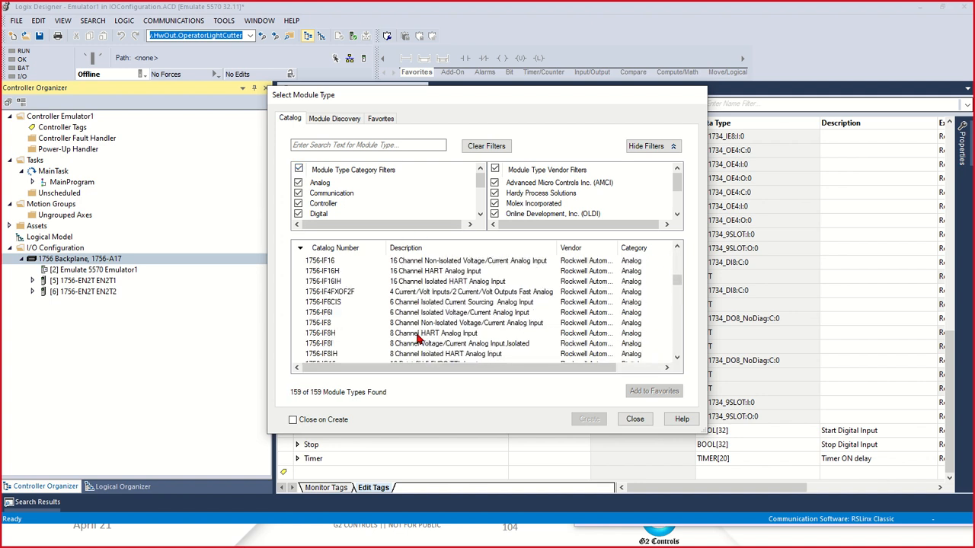
scroll(439, 338, "down", 8)
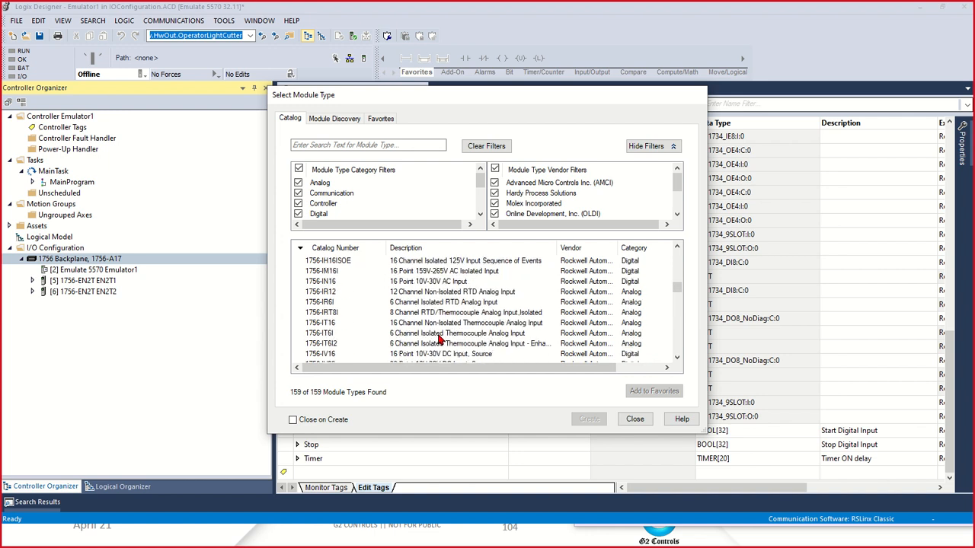
scroll(446, 351, "down", 12)
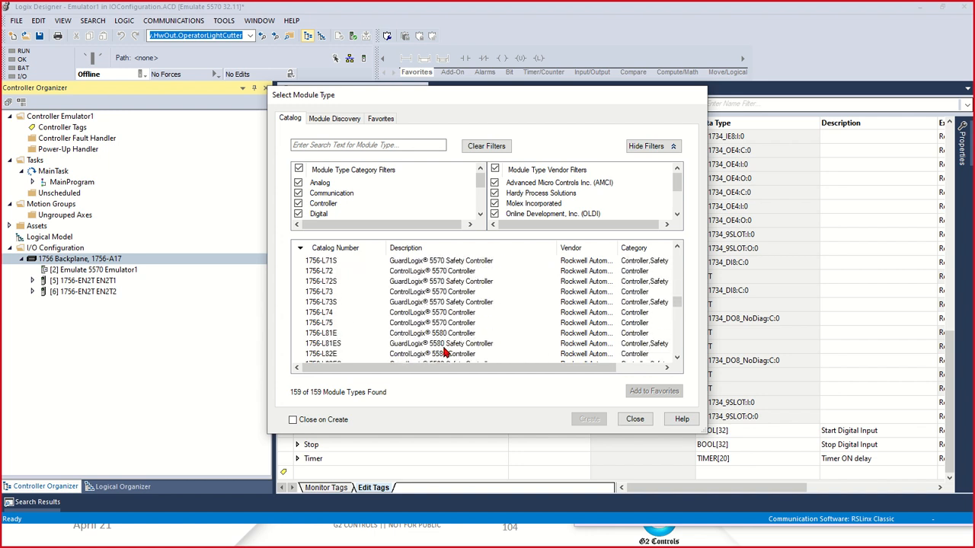
scroll(442, 352, "down", 7)
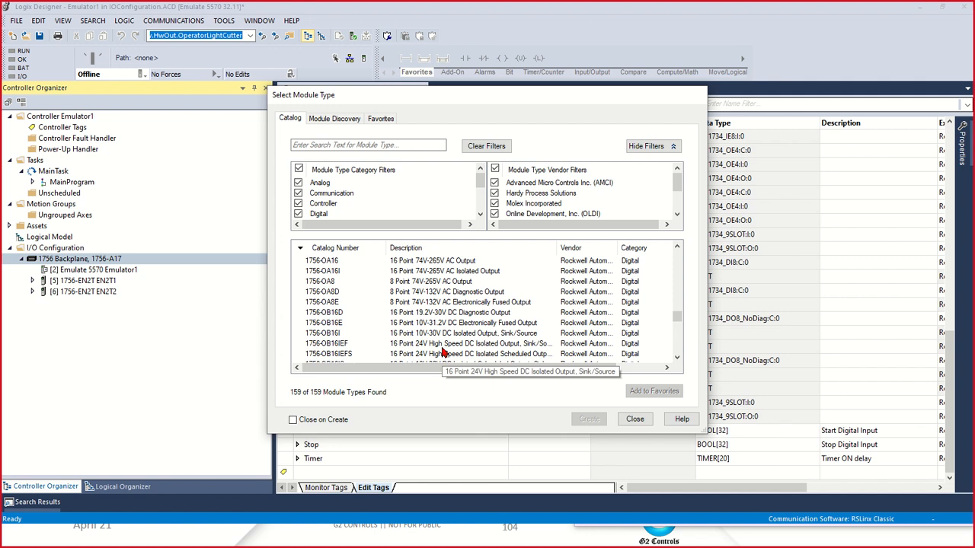
scroll(441, 351, "down", 5)
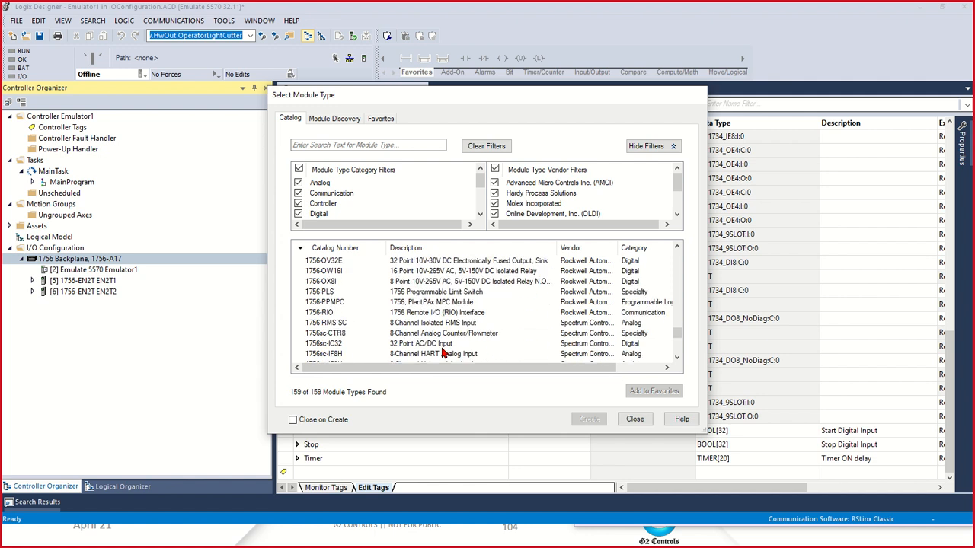
scroll(442, 351, "down", 5)
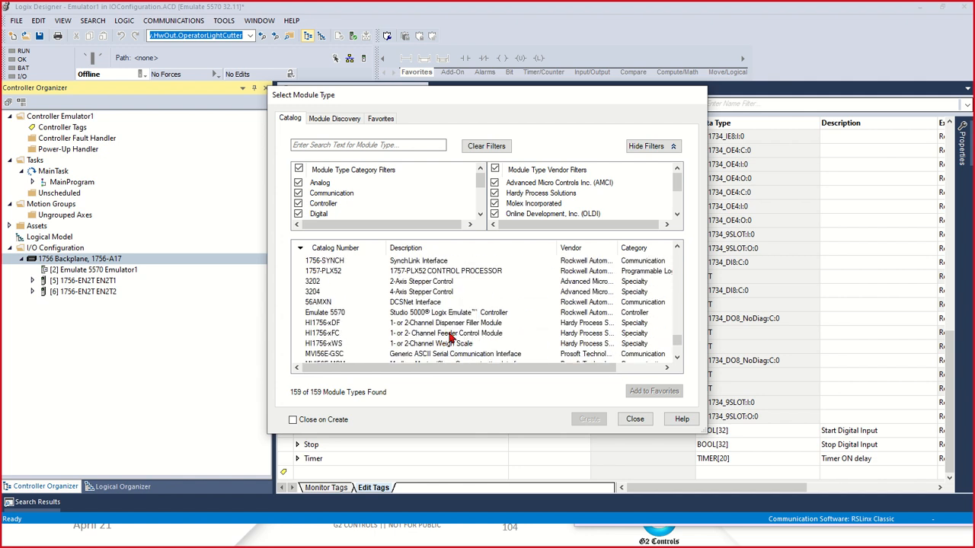
scroll(449, 340, "down", 5)
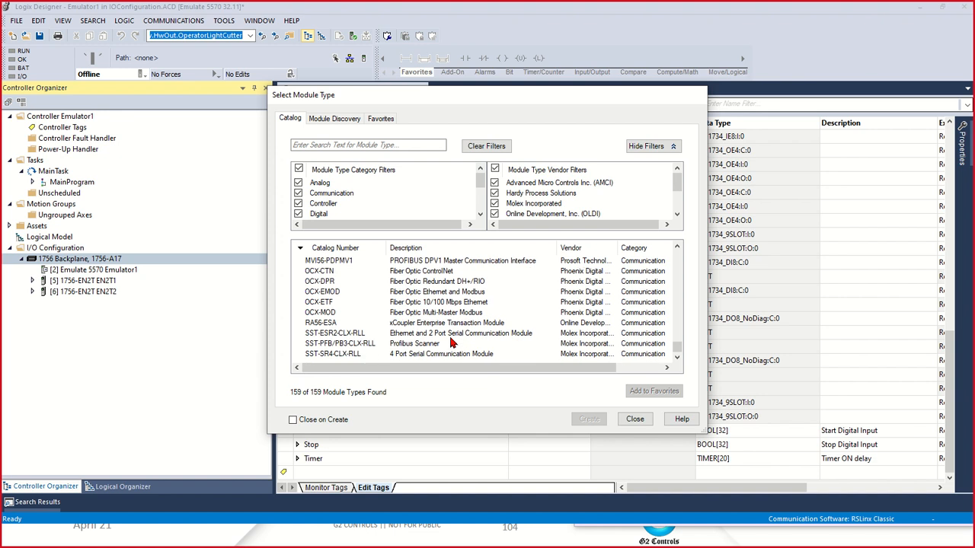
scroll(450, 342, "up", 1)
scroll(451, 344, "down", 1)
left_click(437, 303)
scroll(432, 304, "up", 1)
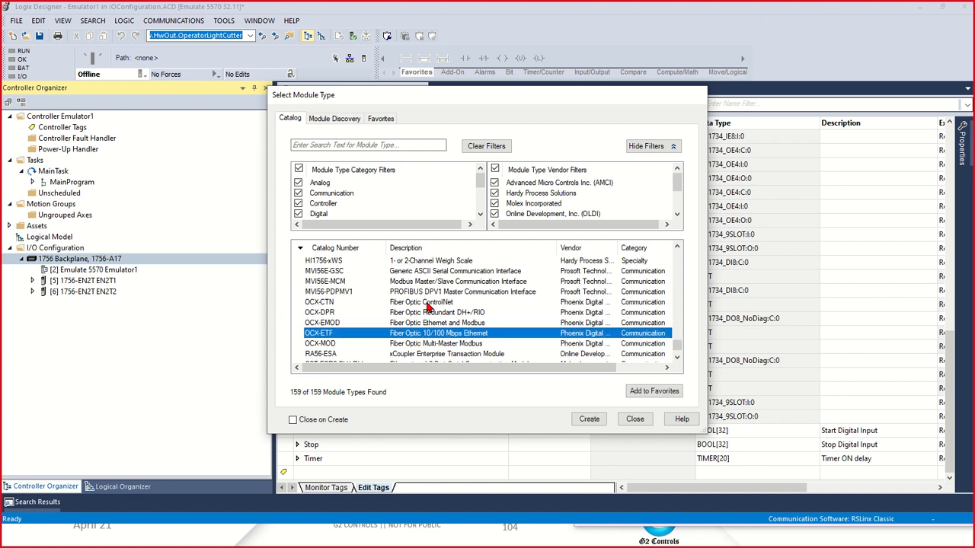
scroll(429, 306, "up", 1)
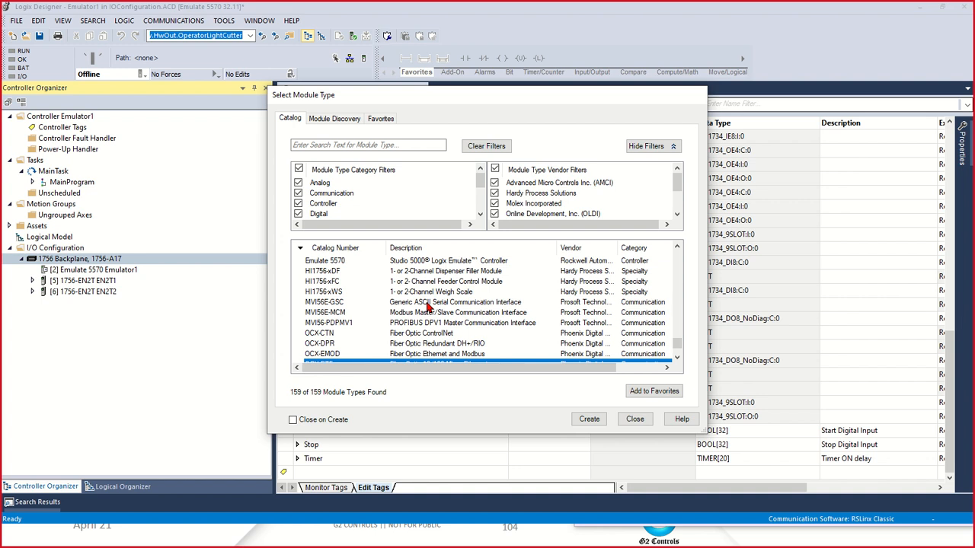
scroll(429, 306, "up", 1)
scroll(429, 306, "up", 3)
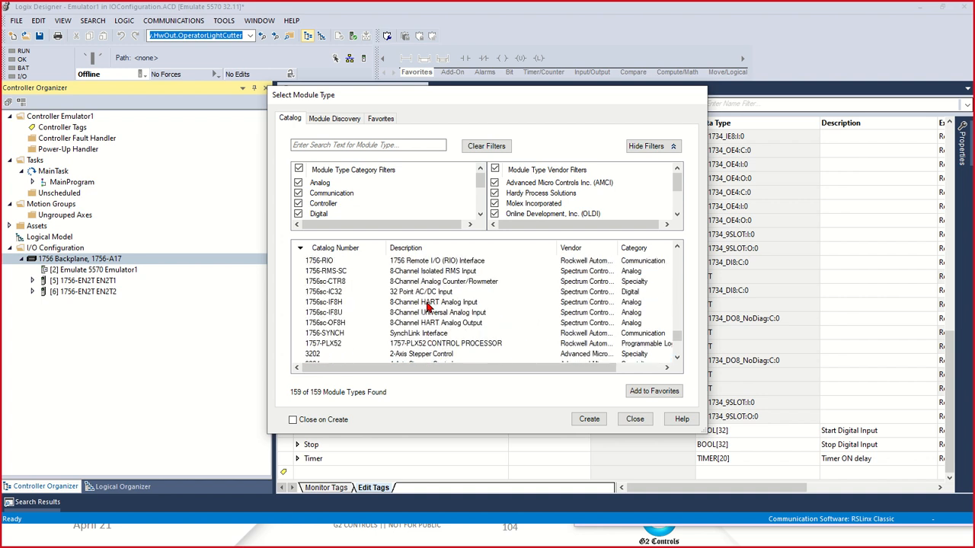
scroll(429, 307, "up", 10)
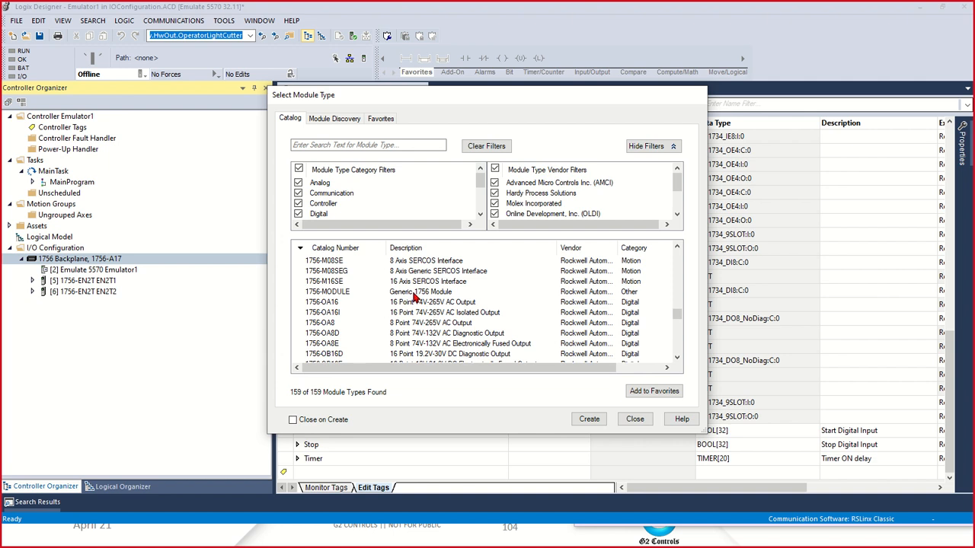
left_click(413, 293)
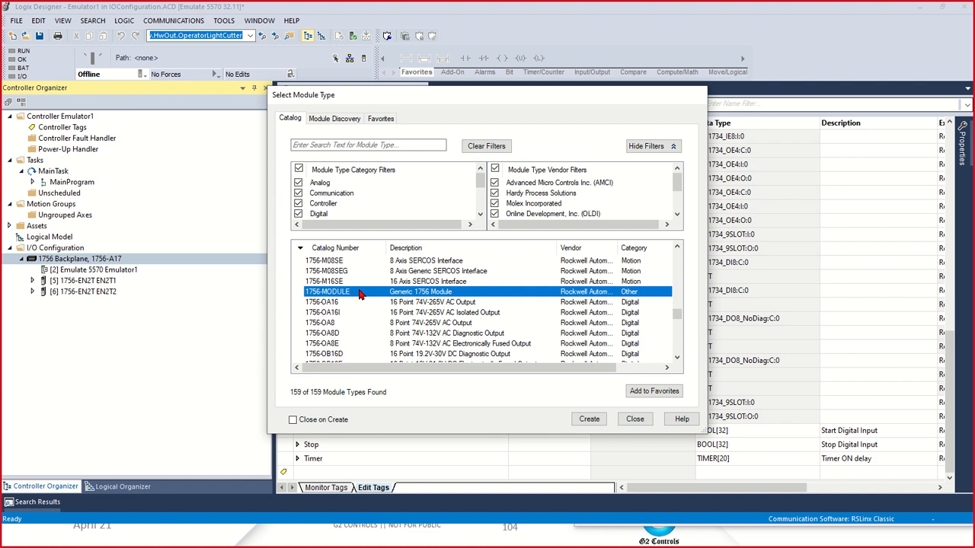
left_click(589, 420)
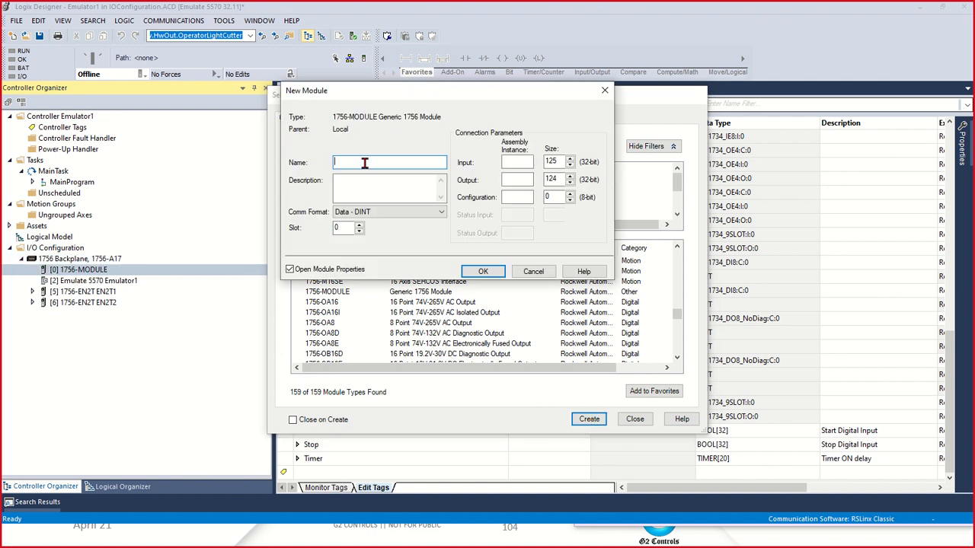
- Name the module Sim_IO1, with input assembly instance 1 of size 2 and output assembly instance 2 of size 1
type("D")
left_click(510, 161)
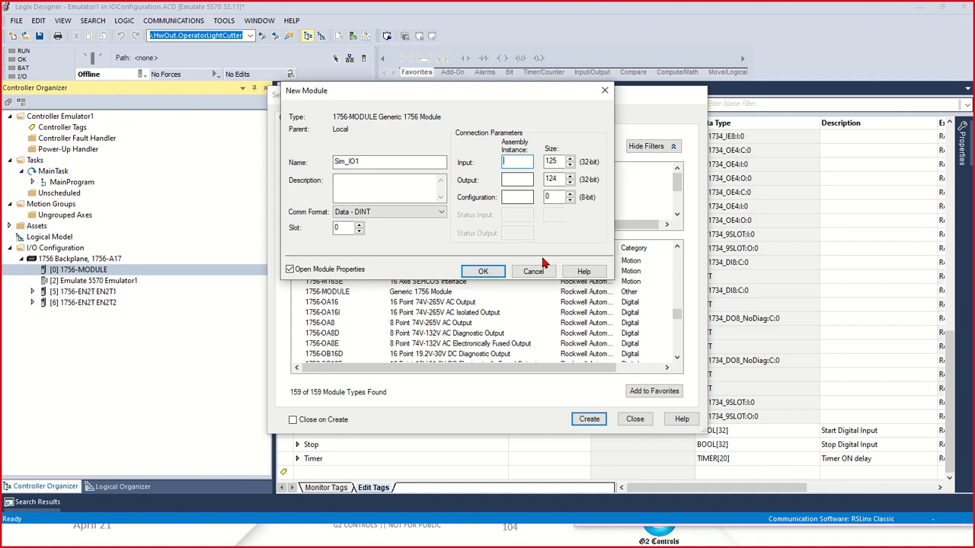
type("1")
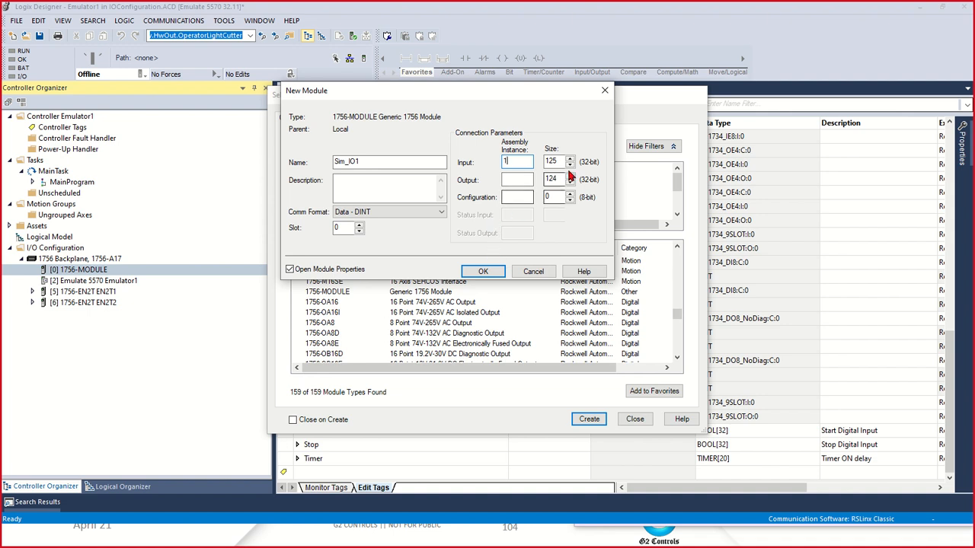
key("Tab")
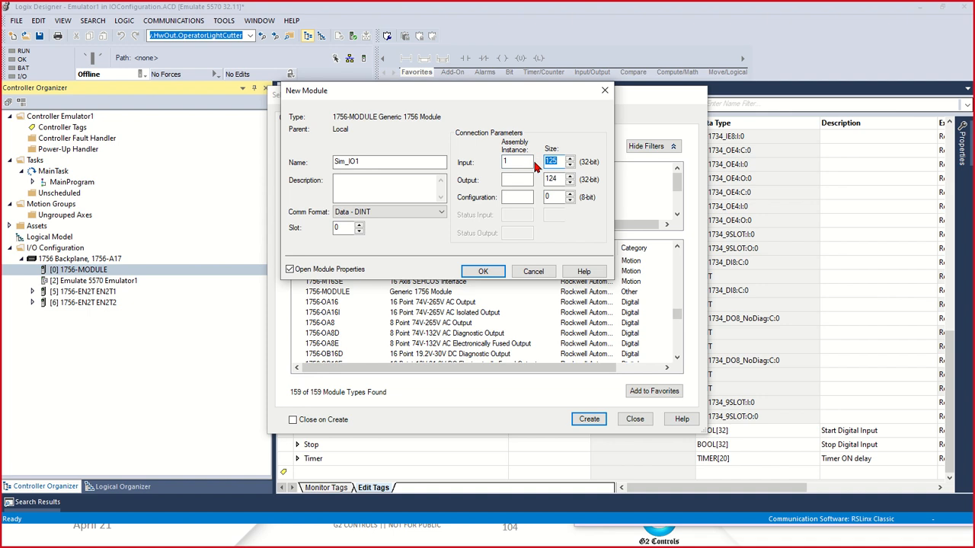
type("2")
left_click(518, 178)
type("2")
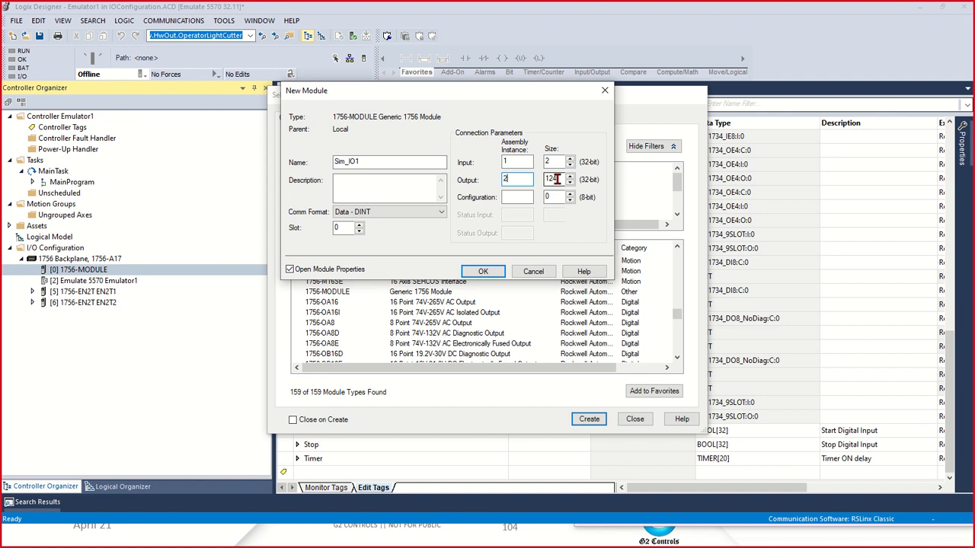
key("Tab")
type("1")
- Assign the generic module to slot 3, set its configuration assembly instance to 16, and create it
left_click(530, 197)
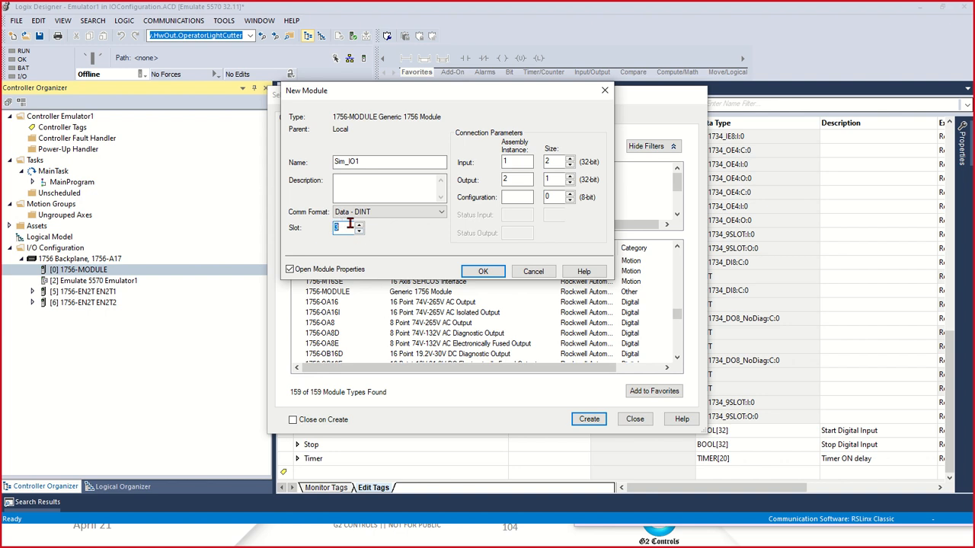
left_click(483, 273)
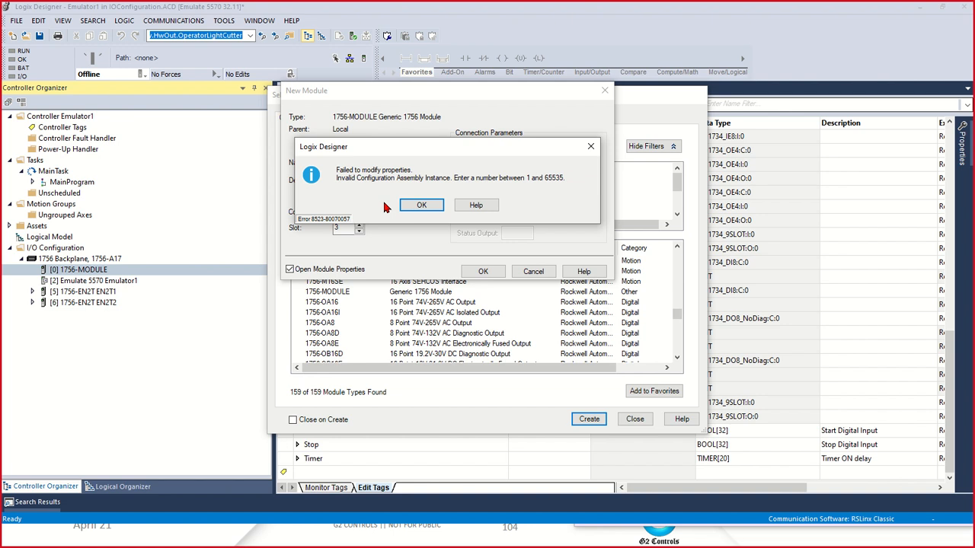
left_click(418, 207)
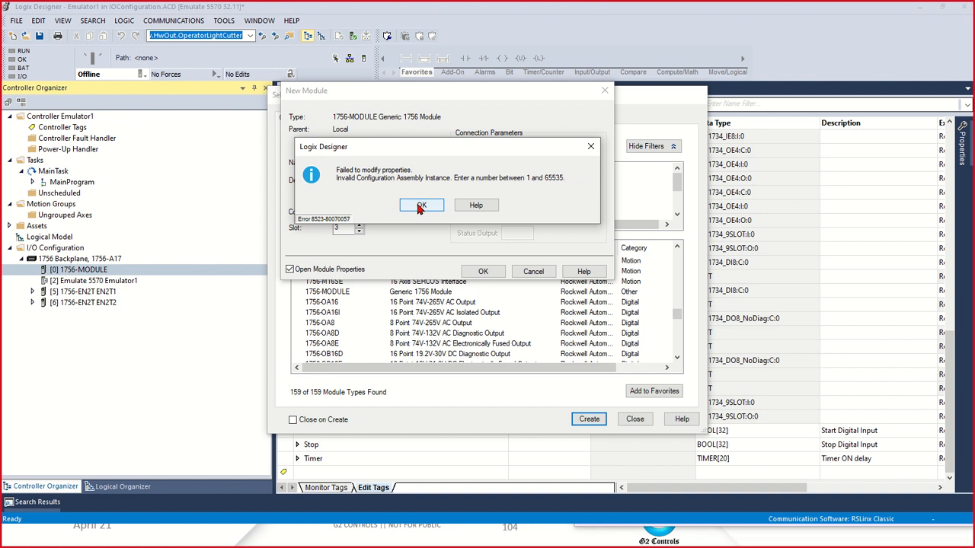
left_click(511, 198)
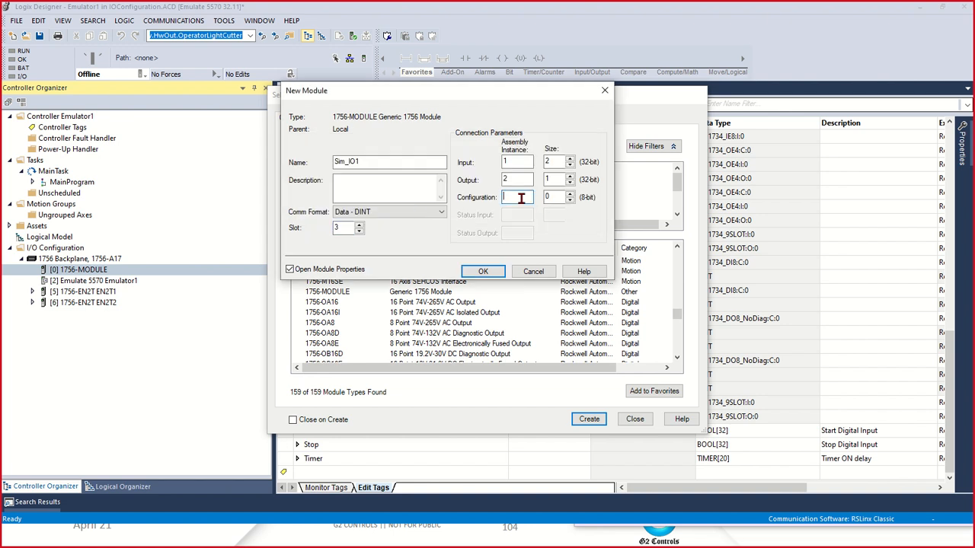
type("16")
left_click(483, 272)
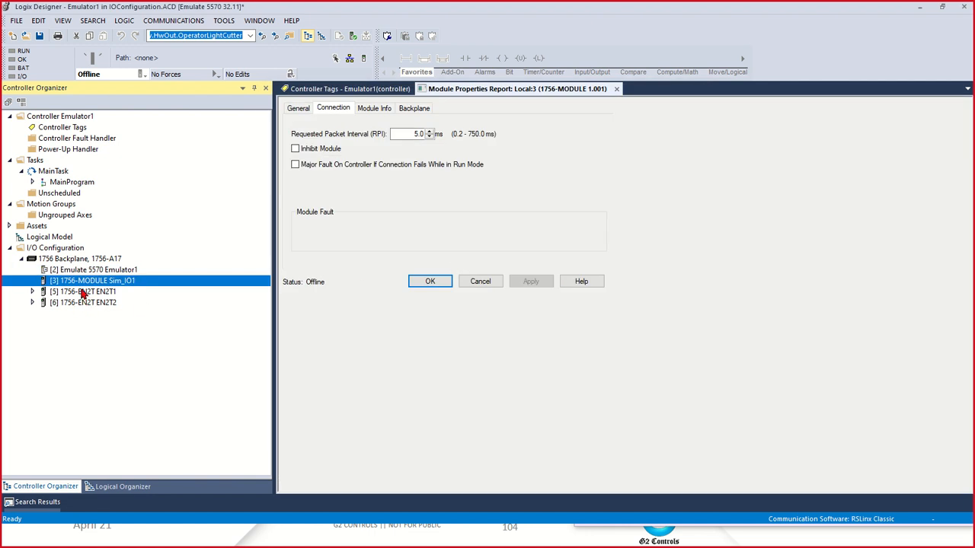
- Set the Sim_IO1 module's requested packet interval to 50.0 ms and accept its properties
left_click(417, 134)
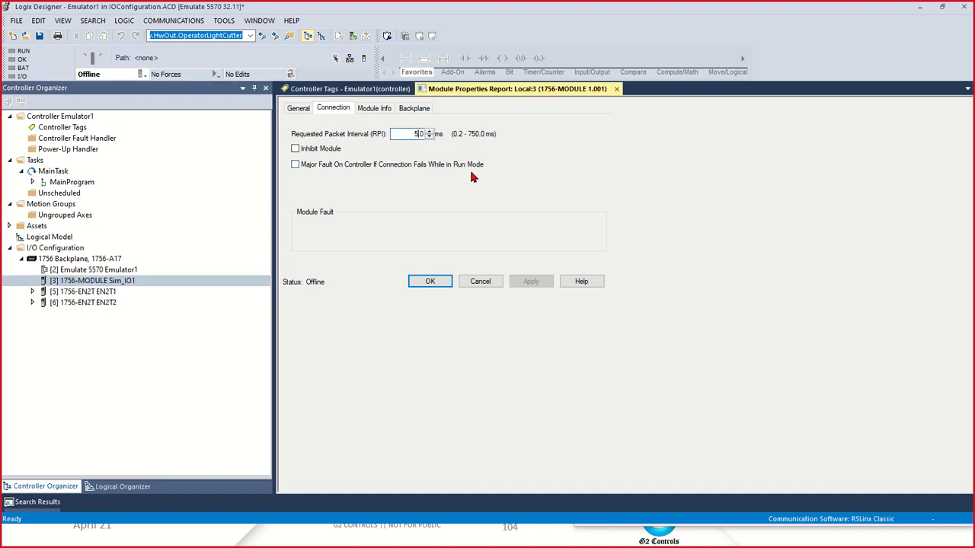
type("0")
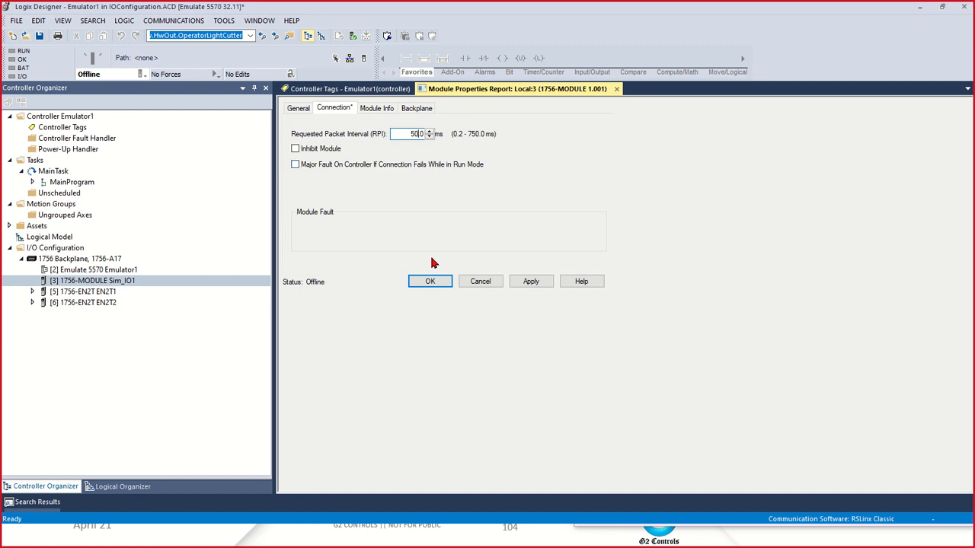
left_click(431, 282)
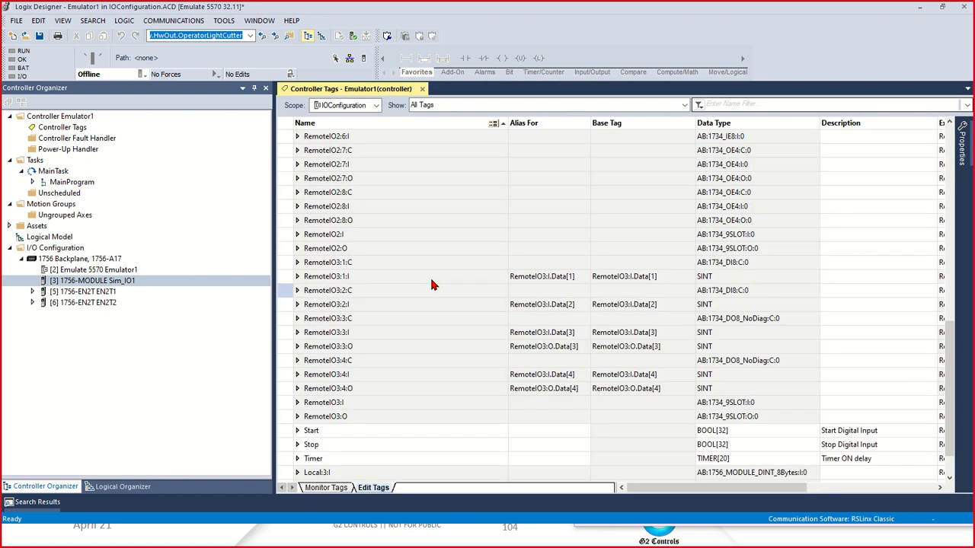
left_click(432, 286)
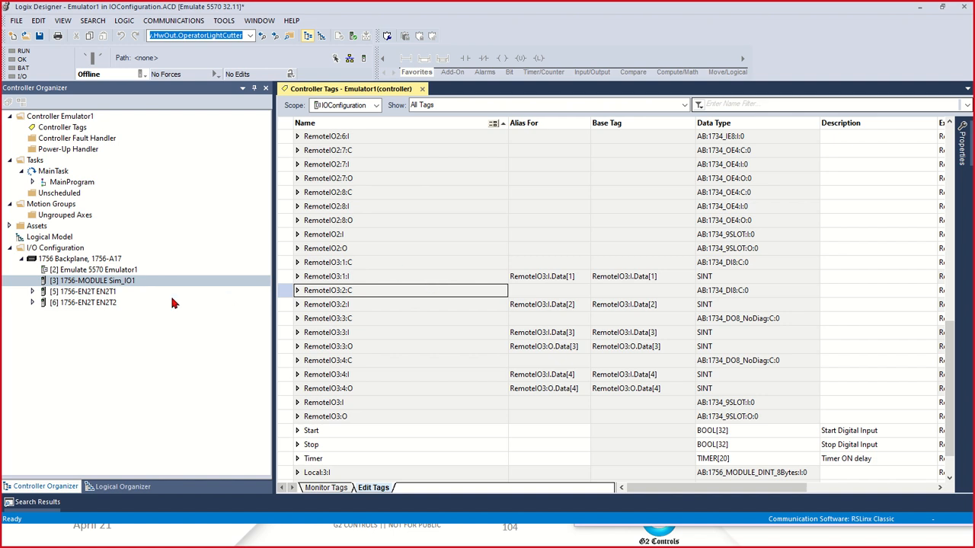
- Find the 1756-MODULE Generic 1756 Module in the catalog for the 1756 backplane and start creating another one
right_click(64, 262)
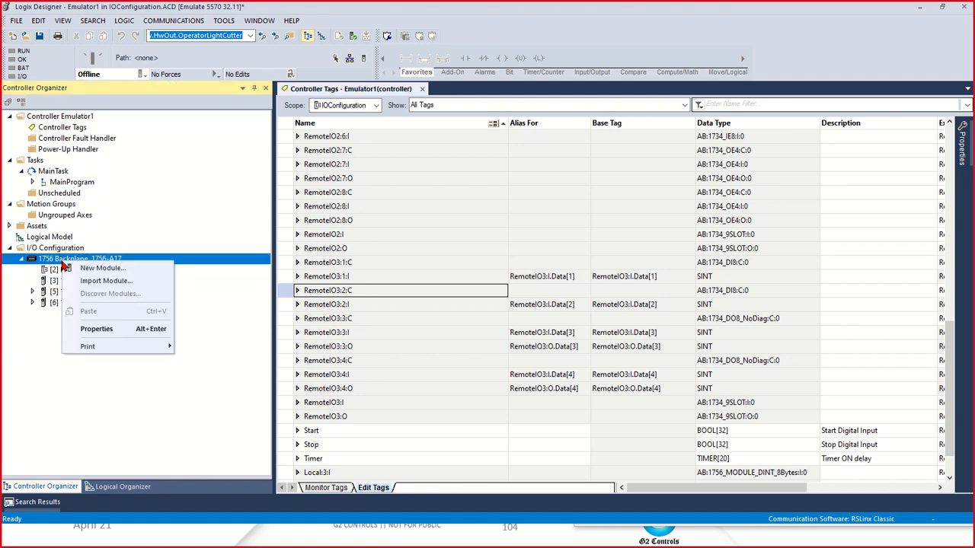
left_click(91, 268)
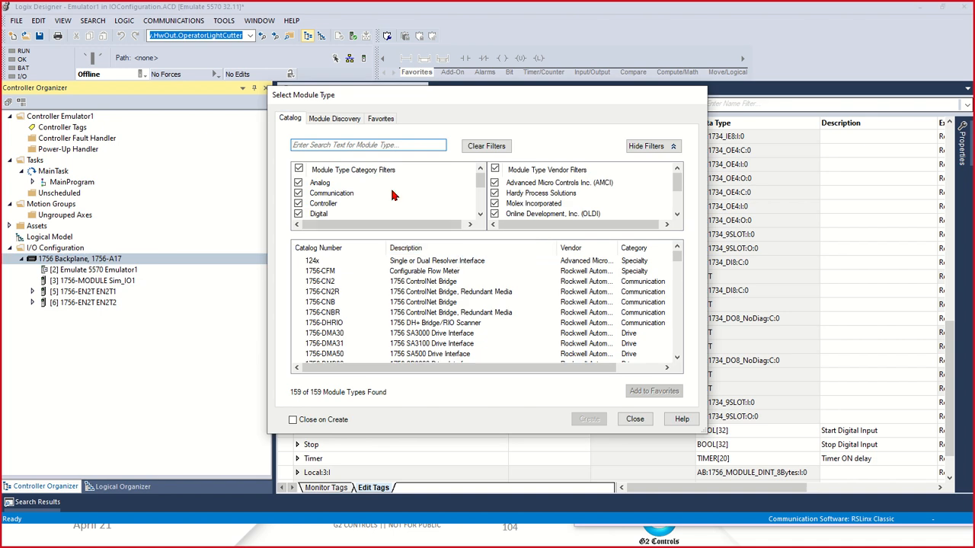
left_click(320, 145)
type("1756")
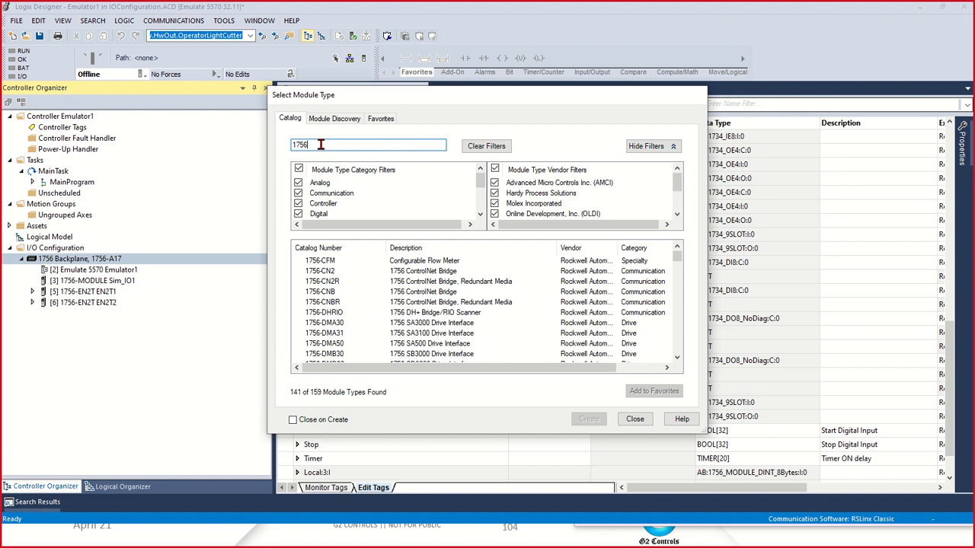
type("-module")
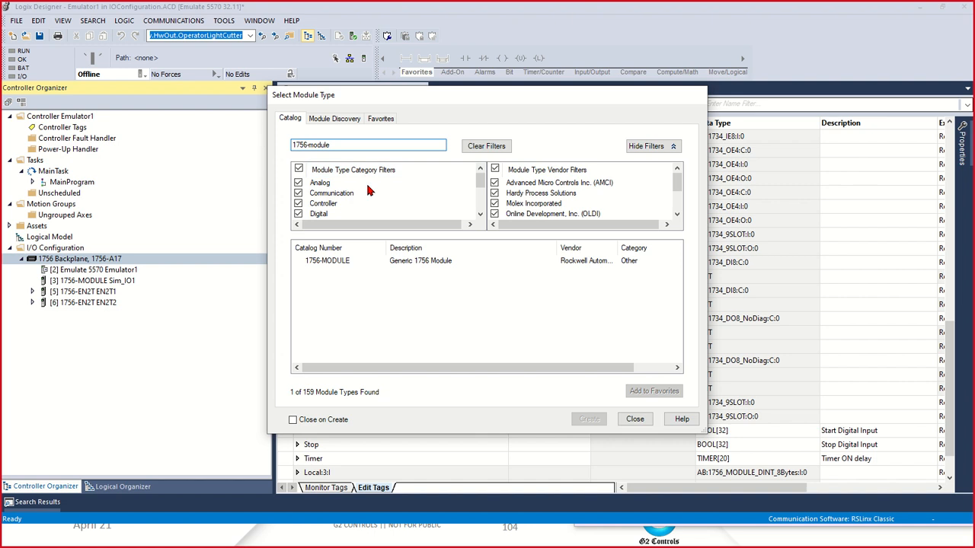
left_click(340, 264)
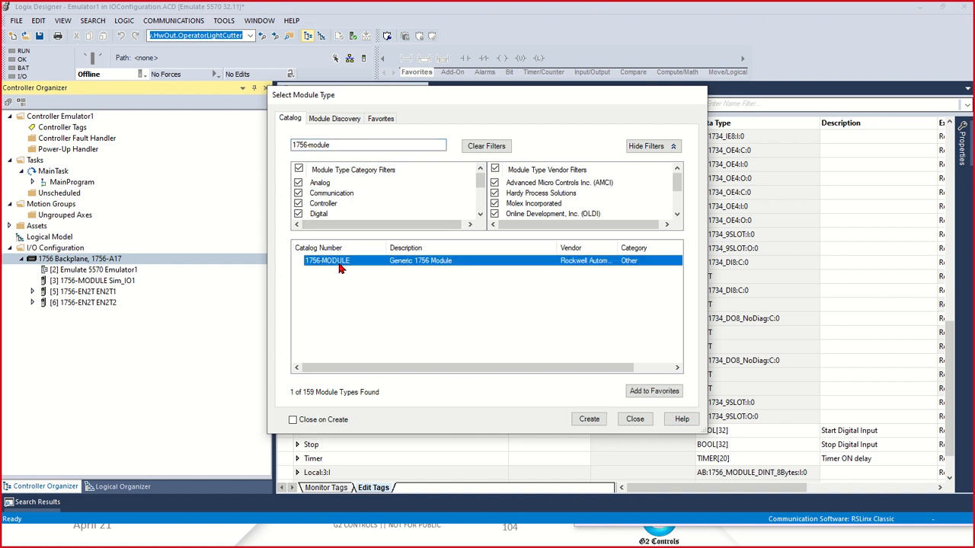
left_click(589, 419)
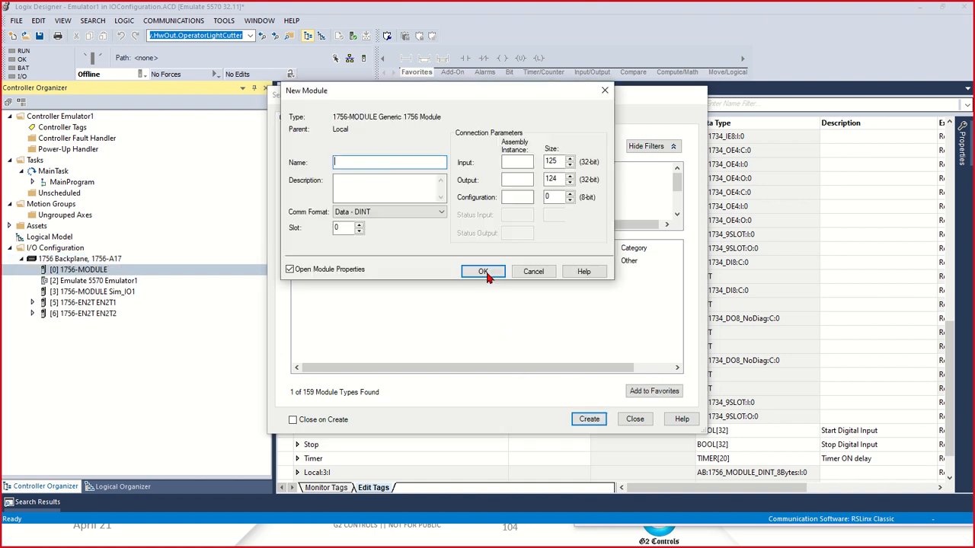
- Name the new module Sim_IO2, with input assembly instance 1 of size 2 and output assembly instance 2 of size 1
type("Sim_IO2")
left_click(507, 163)
type("1")
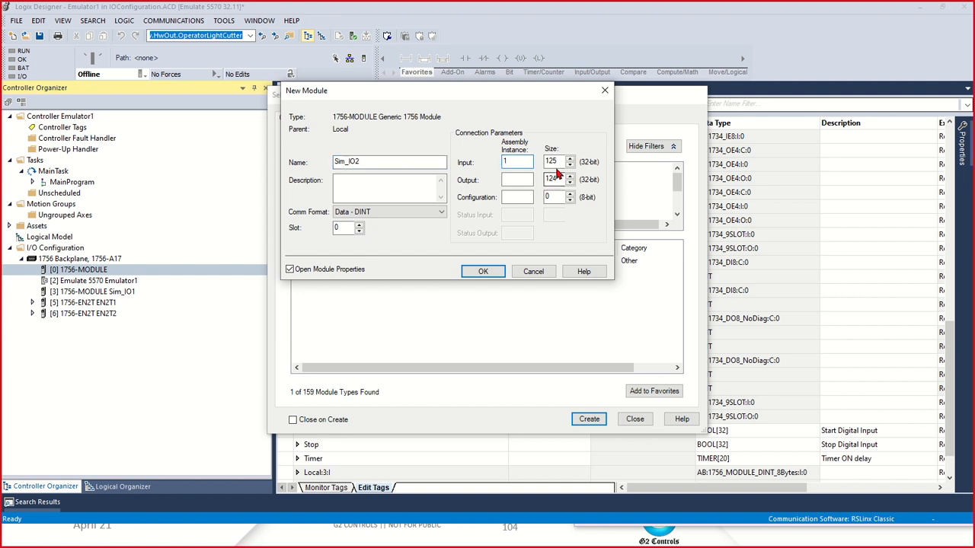
key("Tab")
type("2")
left_click(521, 179)
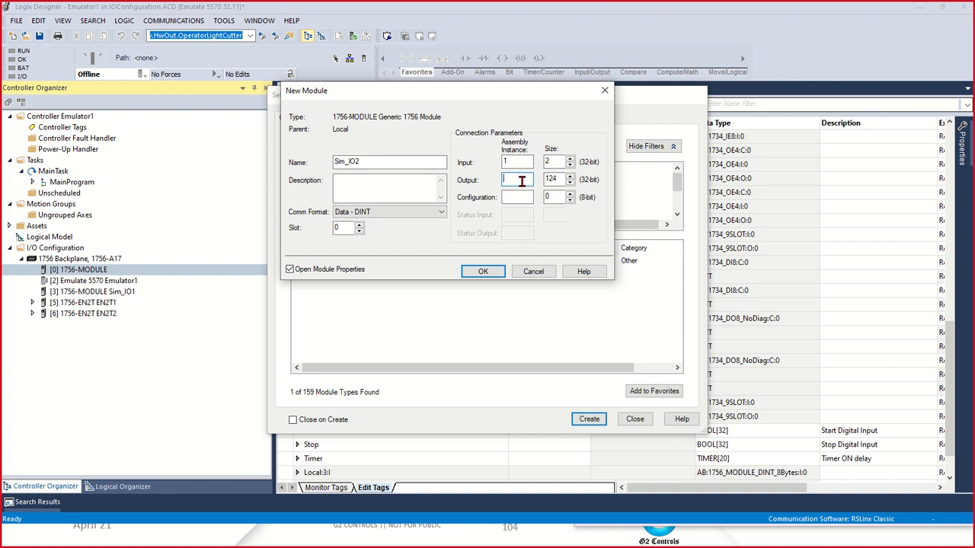
type("2")
key("Tab")
type("1")
- Set Sim_IO2's configuration assembly instance to 16, assign it to slot 4, and create the module
left_click(514, 198)
type("16")
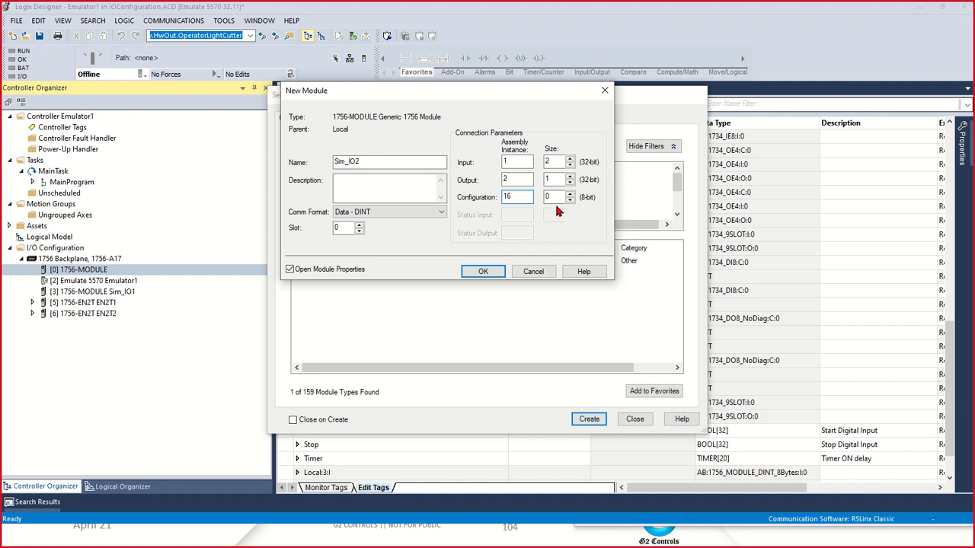
double_click(338, 227)
type("4")
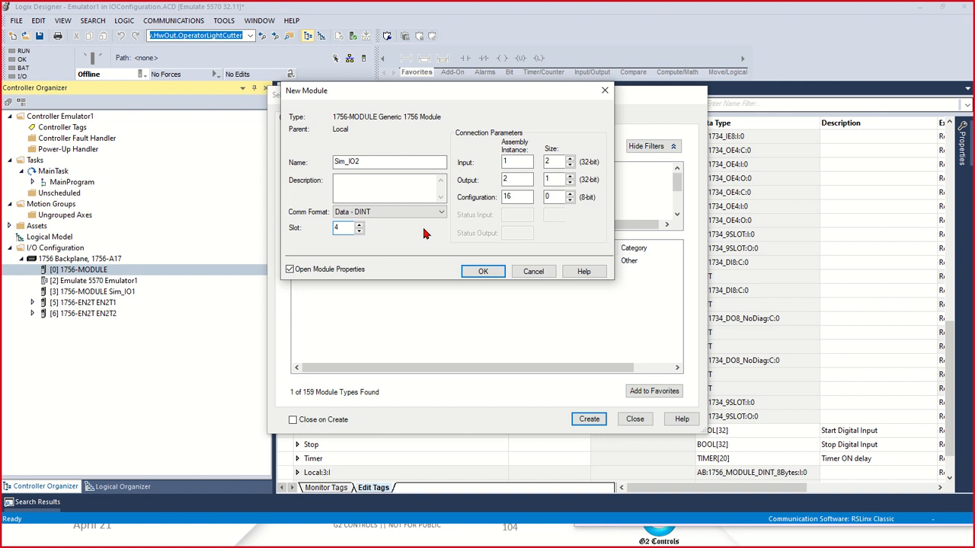
left_click(479, 273)
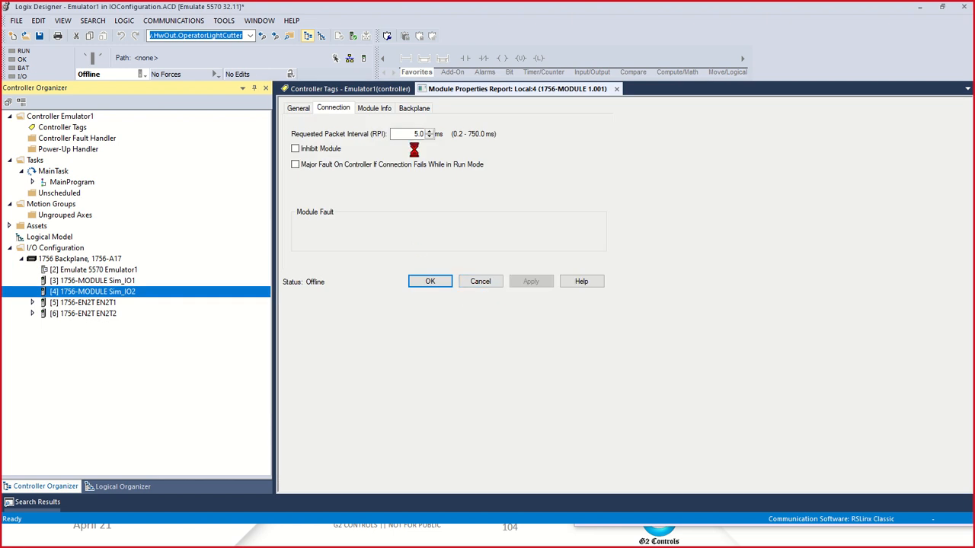
- Set the Sim_IO2 module's requested packet interval to 50.0 ms and accept its properties
left_click(419, 134)
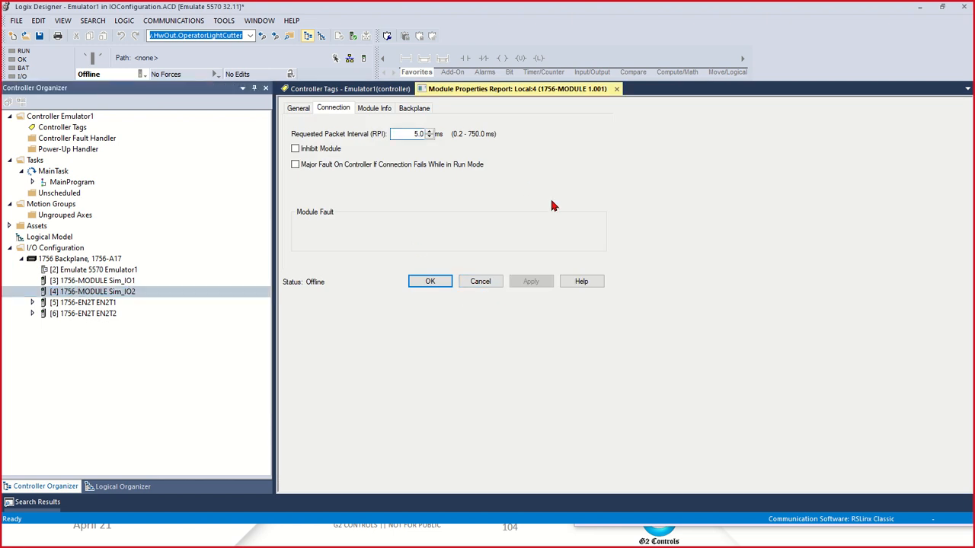
type("0")
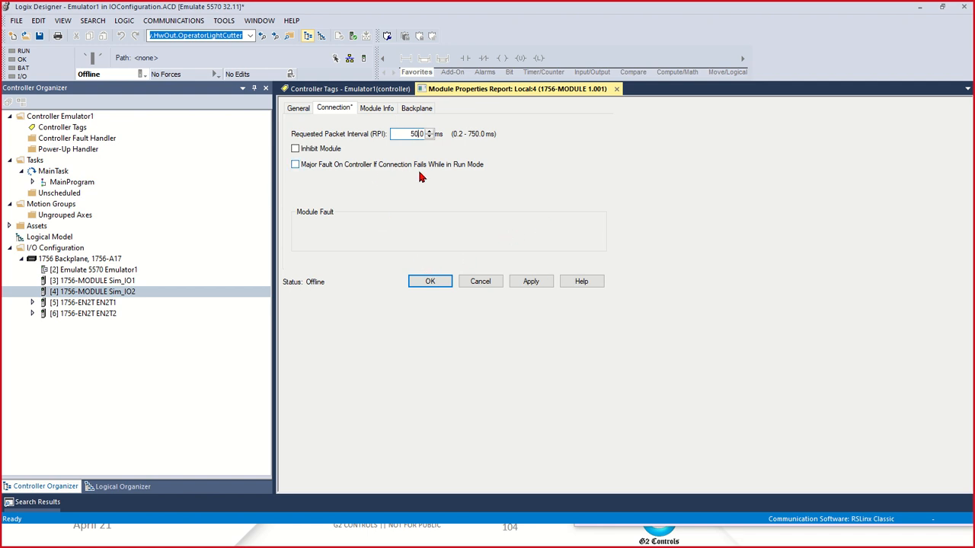
left_click(429, 283)
left_click(428, 284)
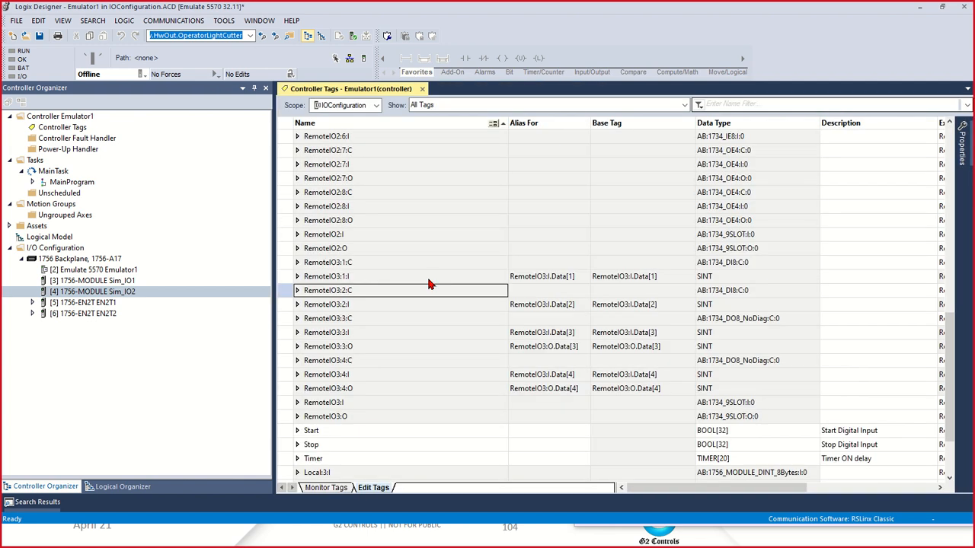
- Review the input, output and configuration tags of the Local:3 and Local:4 modules at the end of the controller tag list
scroll(414, 327, "down", 5)
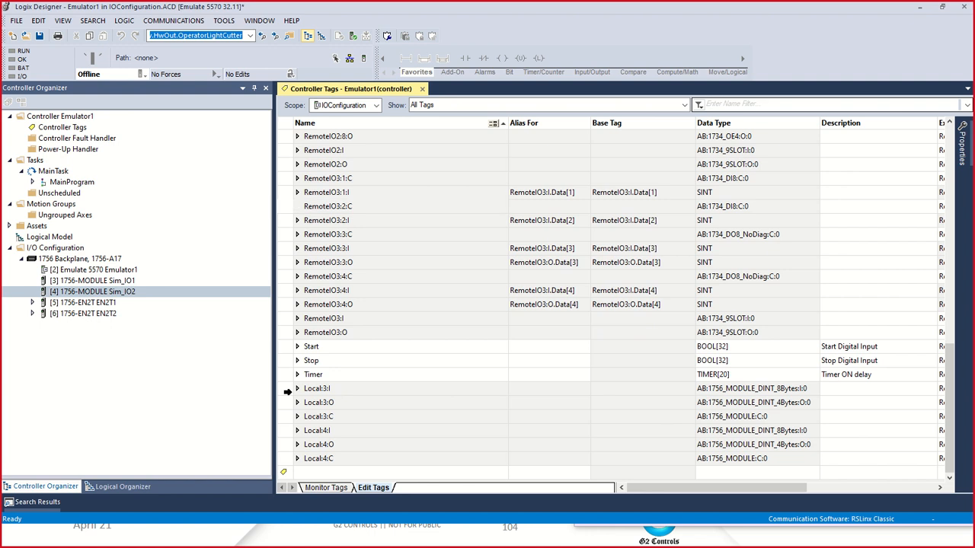
left_click(287, 390)
left_click(286, 404)
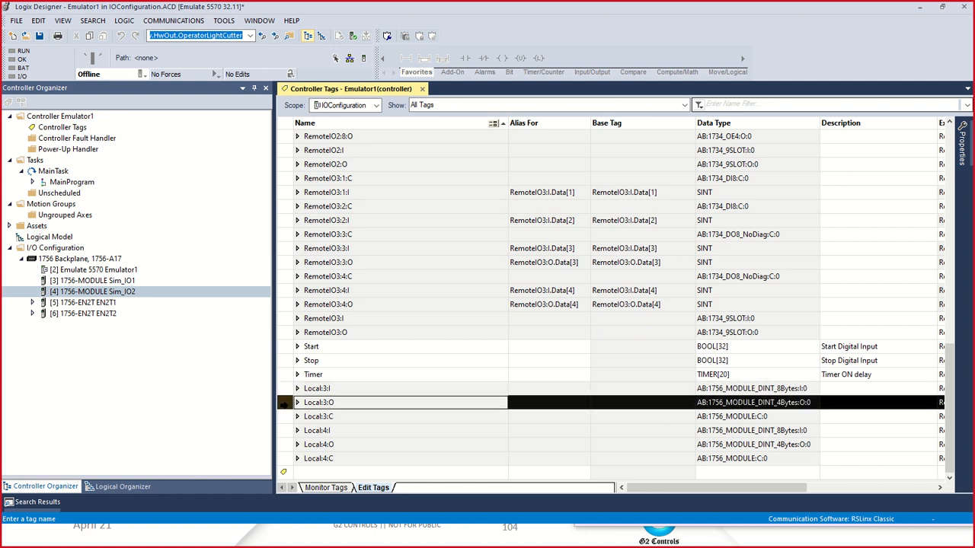
left_click(282, 418)
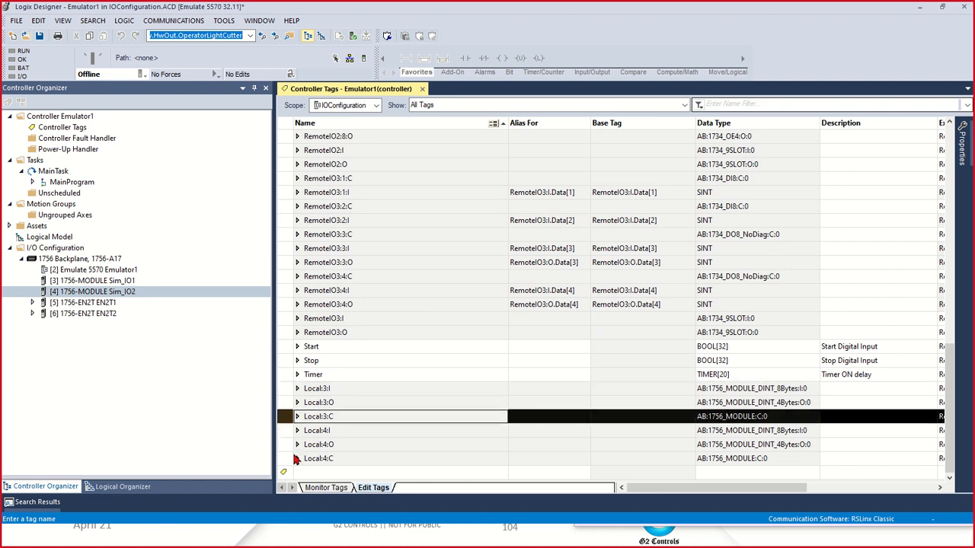
left_click(284, 431)
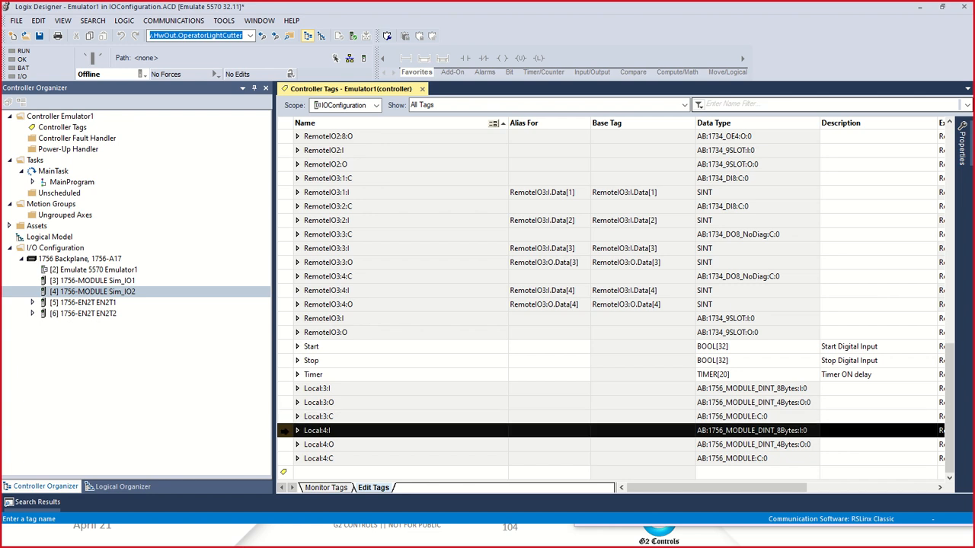
left_click(285, 444)
left_click(283, 460)
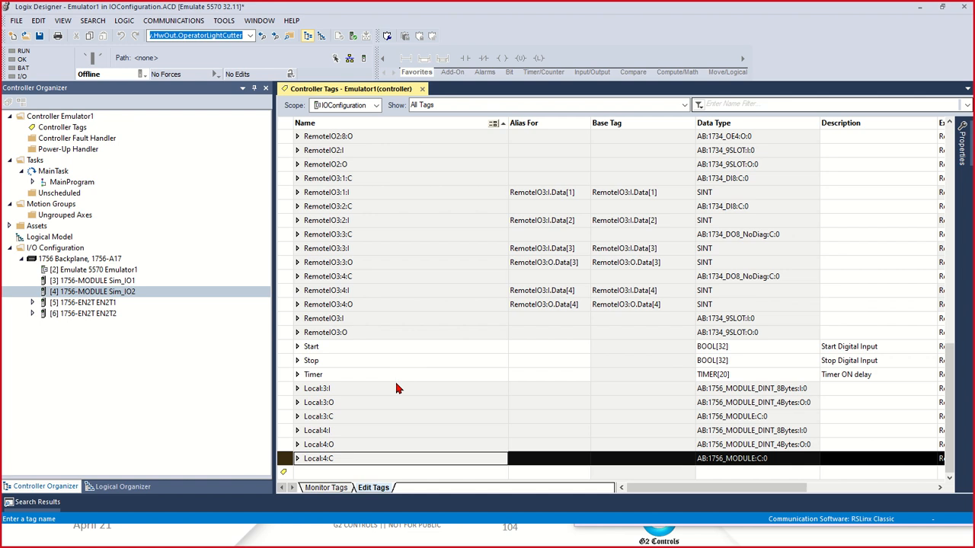
- Expand the Local:3:I input tag's data array and examine the individual bits of Local:3:I.Data[1], then collapse that element
left_click(298, 389)
scroll(442, 379, "down", 1)
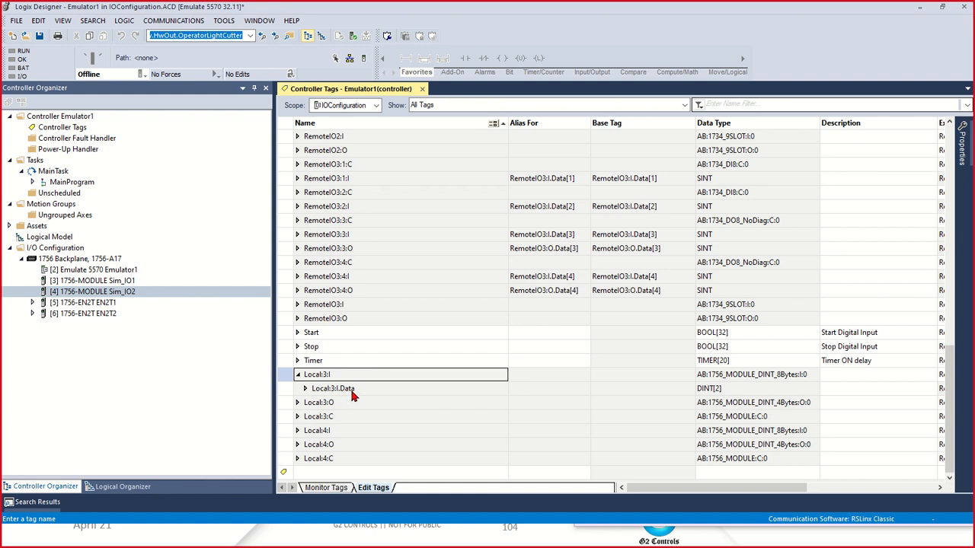
left_click(306, 393)
left_click(306, 390)
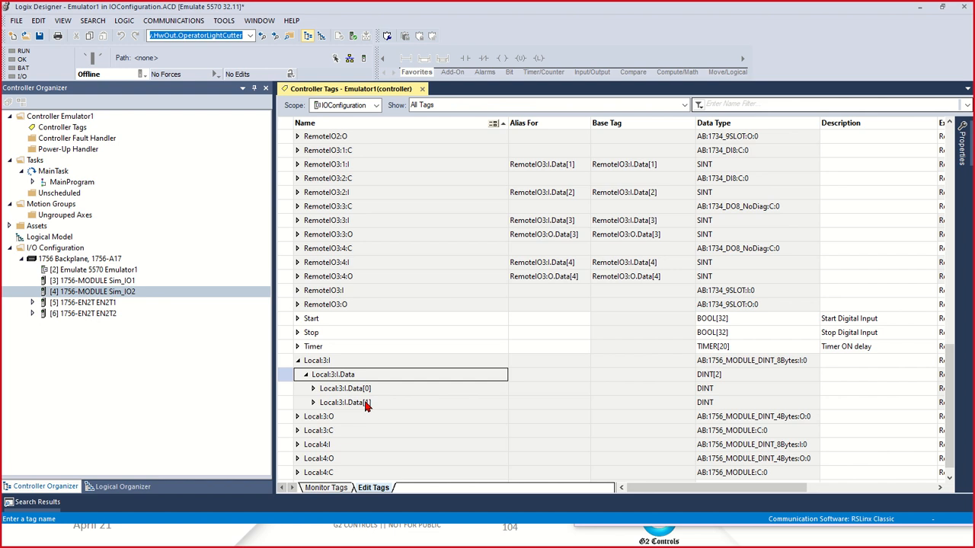
scroll(365, 407, "down", 1)
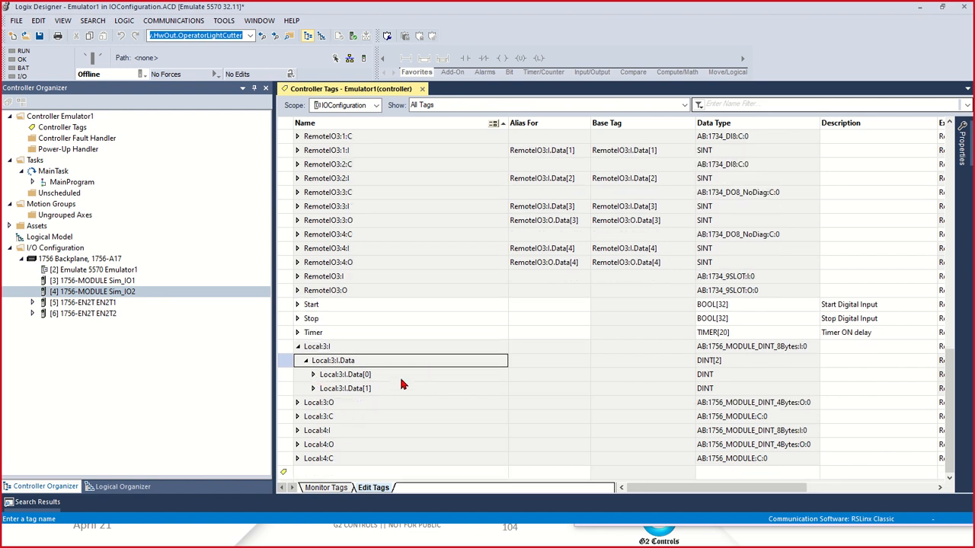
left_click(313, 388)
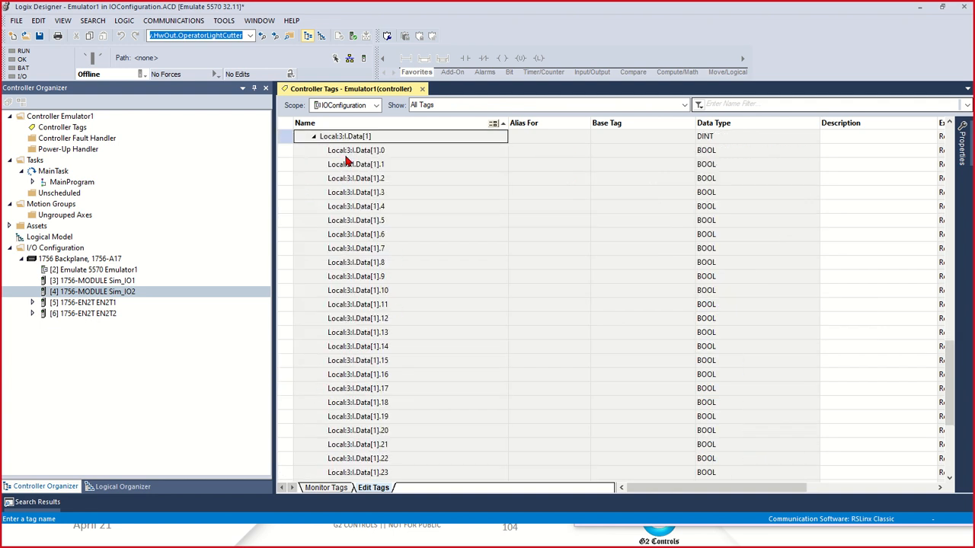
scroll(408, 369, "down", 2)
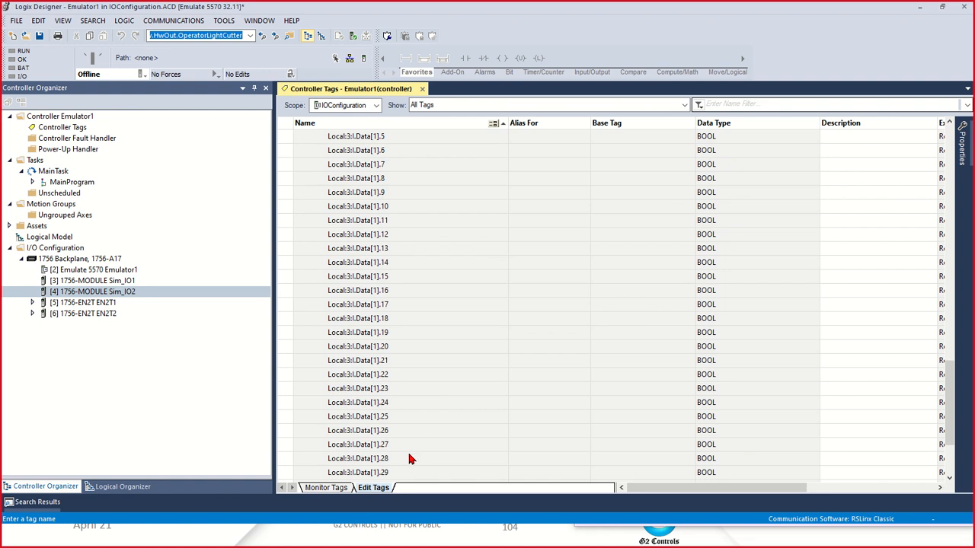
scroll(408, 453, "down", 1)
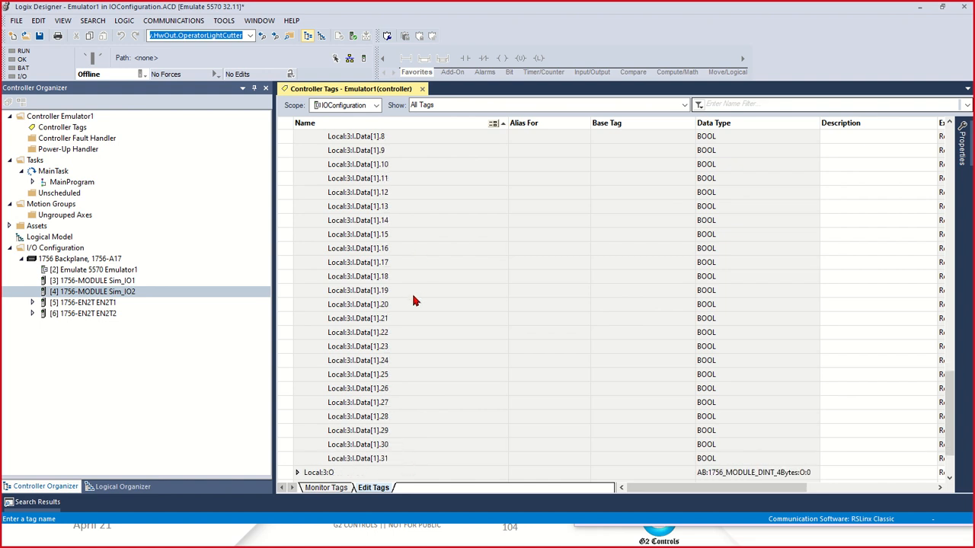
scroll(412, 300, "up", 4)
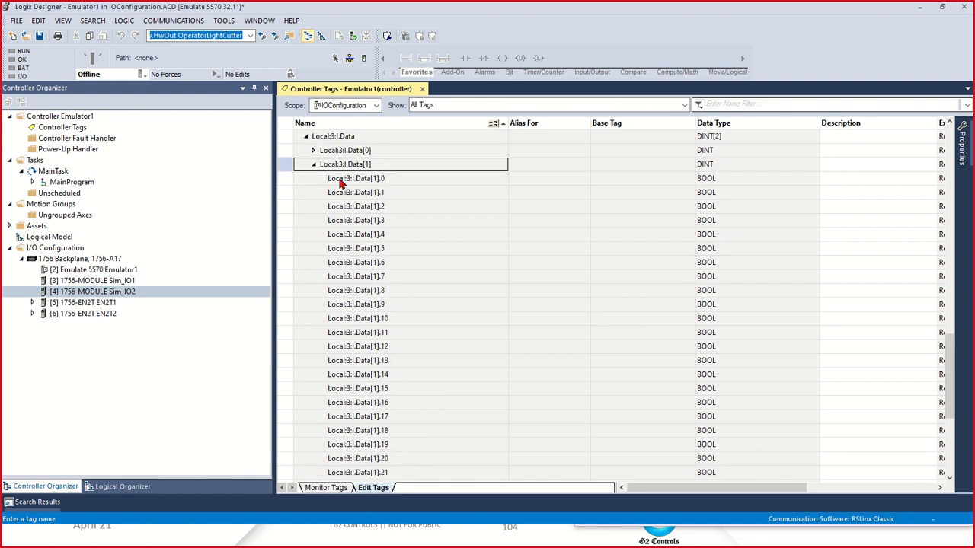
left_click(313, 166)
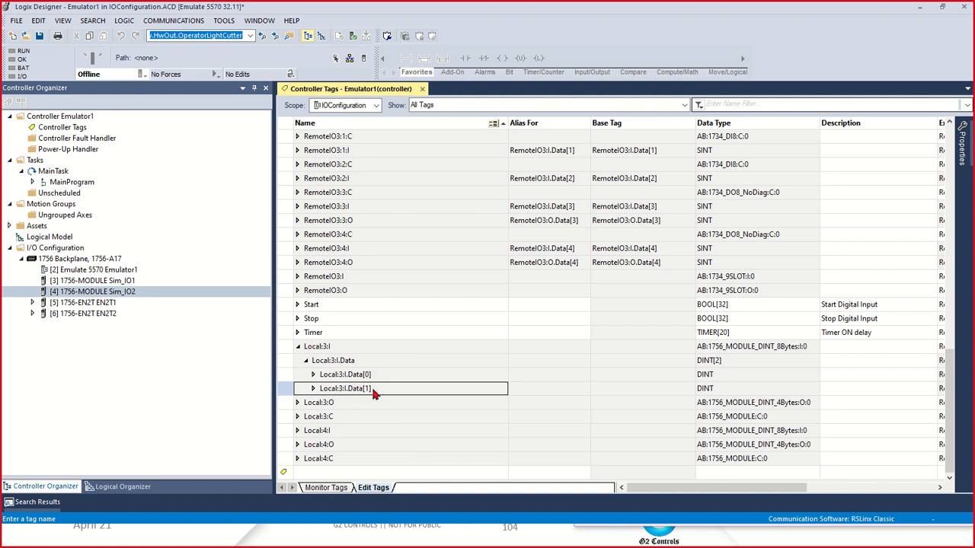
- Expand the Local:3:O output tag's data array and examine the individual bits of Local:3:O.Data[0], then collapse that element
left_click(297, 405)
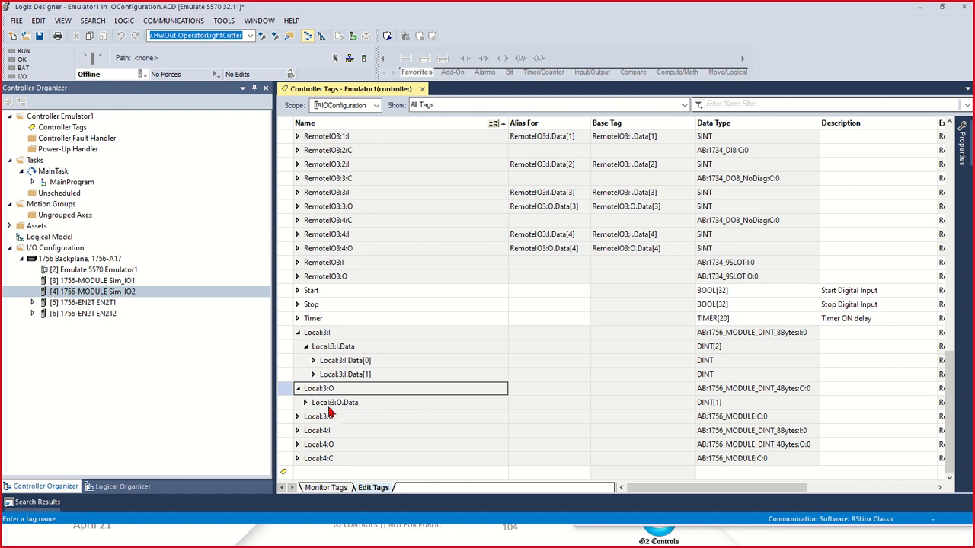
left_click(305, 402)
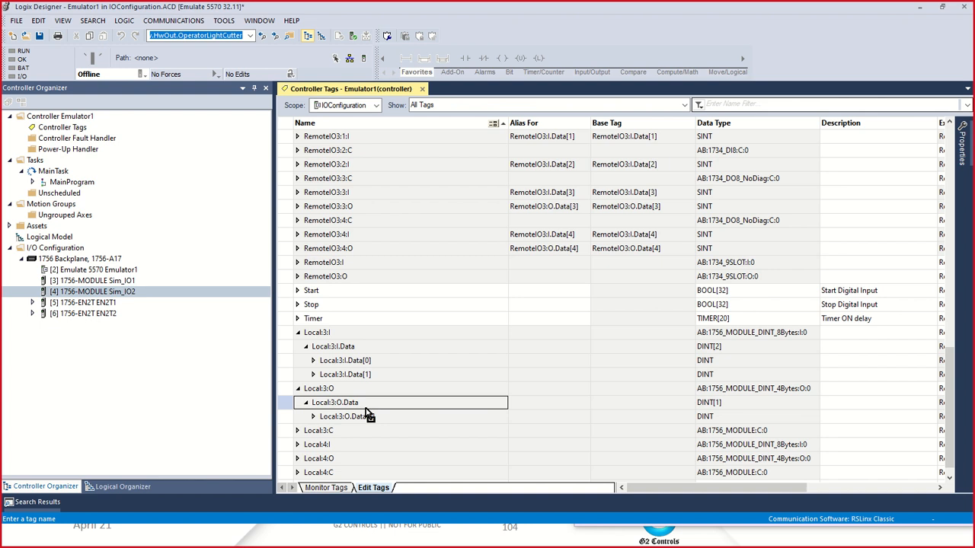
scroll(318, 423, "up", 1)
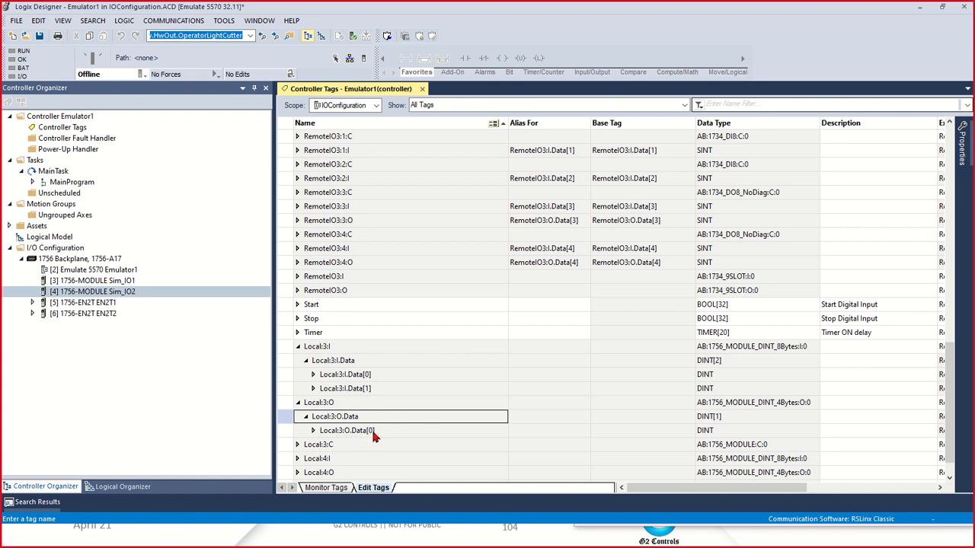
left_click(313, 430)
scroll(407, 320, "down", 2)
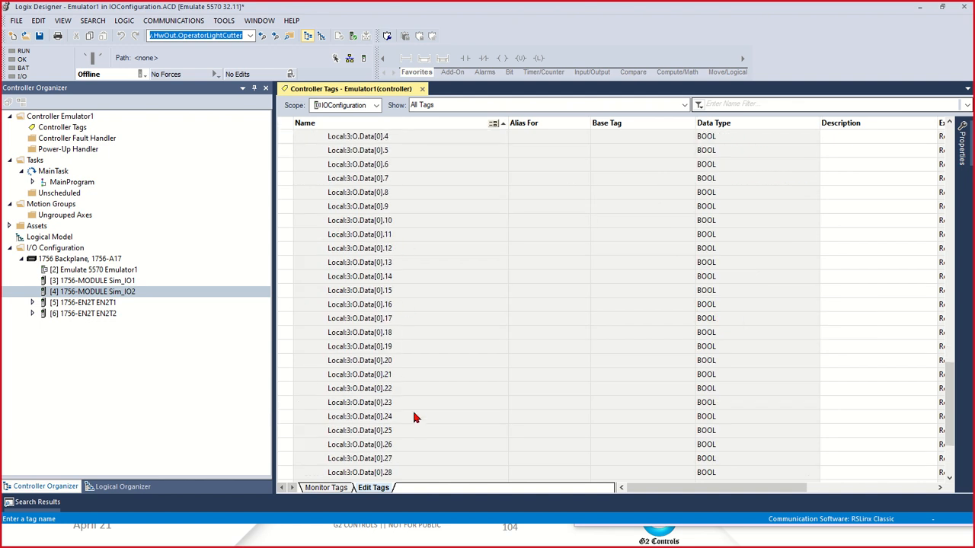
scroll(395, 408, "down", 1)
scroll(390, 412, "up", 3)
scroll(333, 206, "up", 1)
left_click(313, 178)
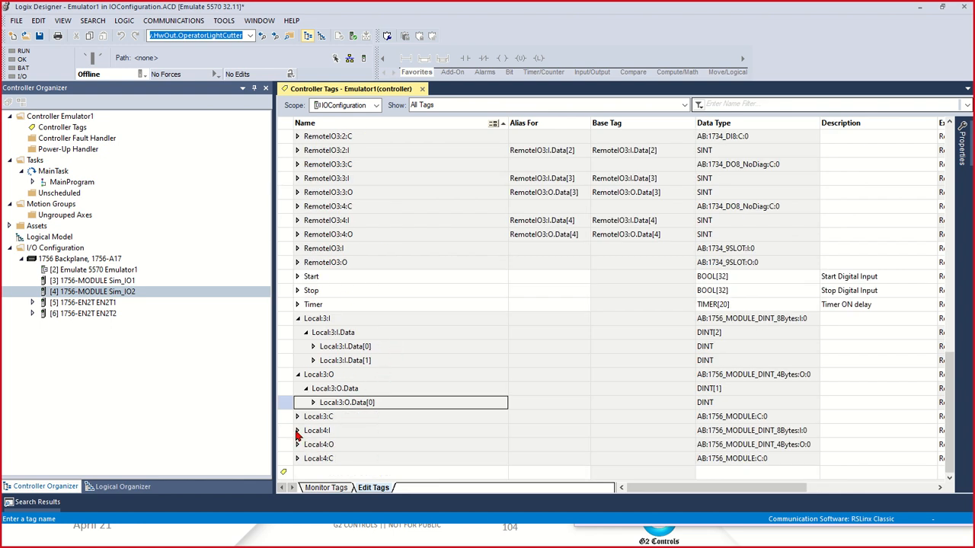
- Expand the Local:4:I input tag down to its data array elements and inspect Local:4:I.Data[0]
left_click(296, 432)
left_click(297, 431)
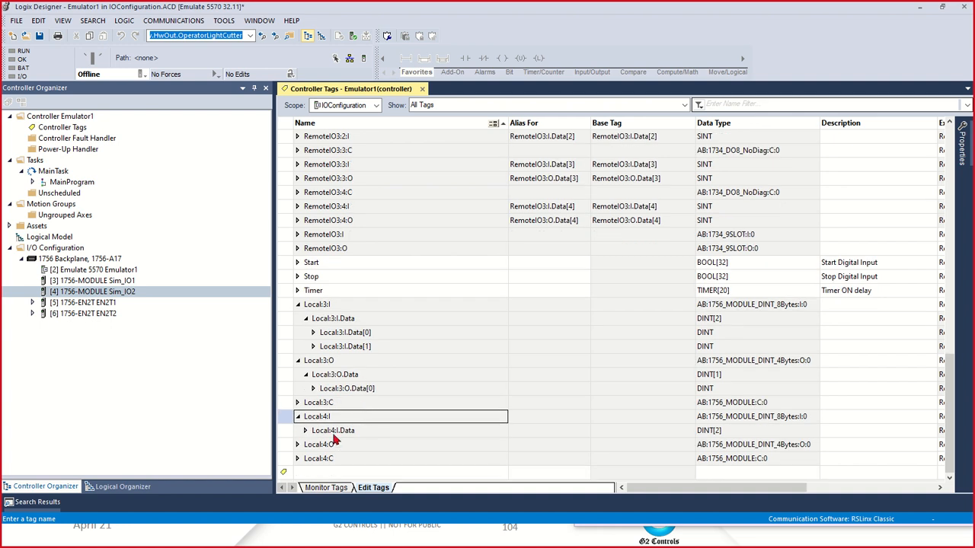
left_click(306, 431)
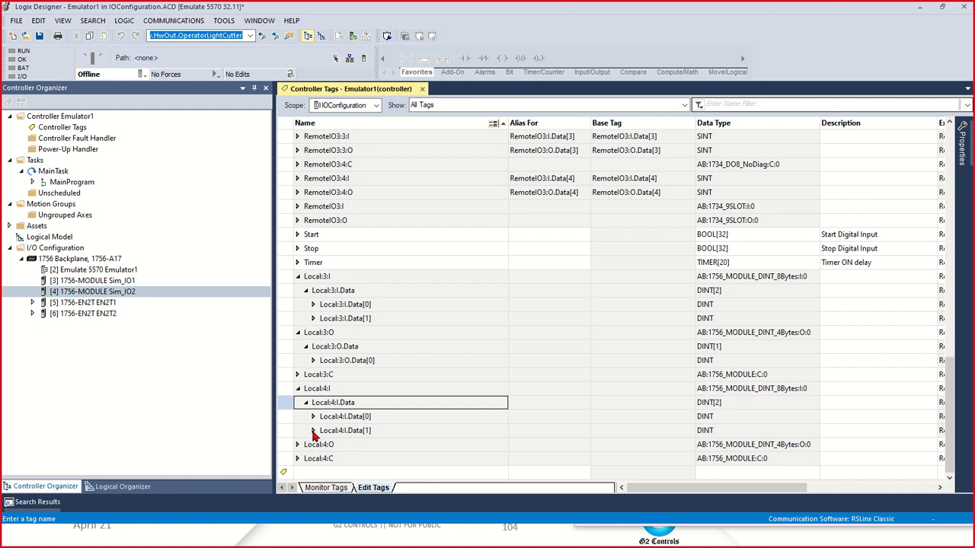
left_click(289, 418)
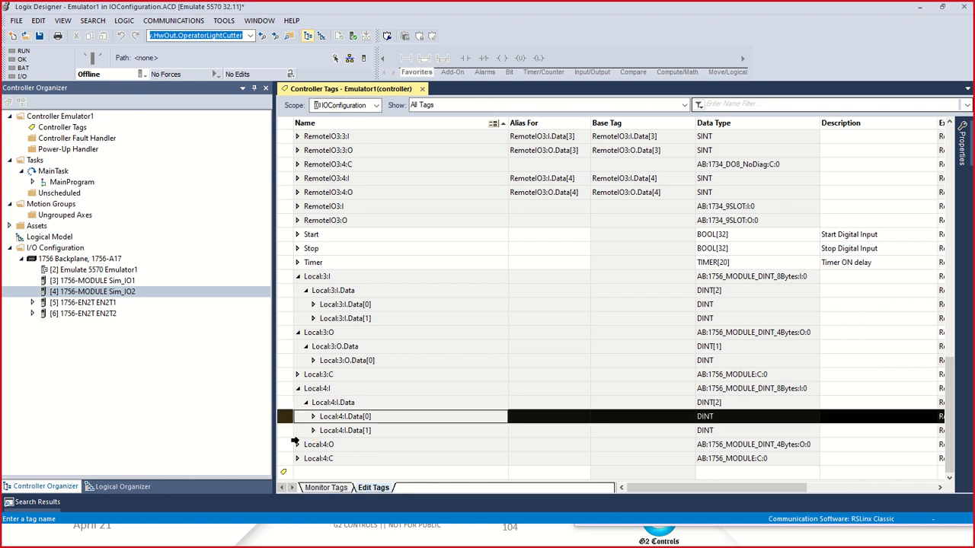
- Inspect Local:4:I.Data[1], then expand the Local:4:O output tag and examine the individual bits of Local:4:O.Data[0], collapsing that element again
left_click(287, 432)
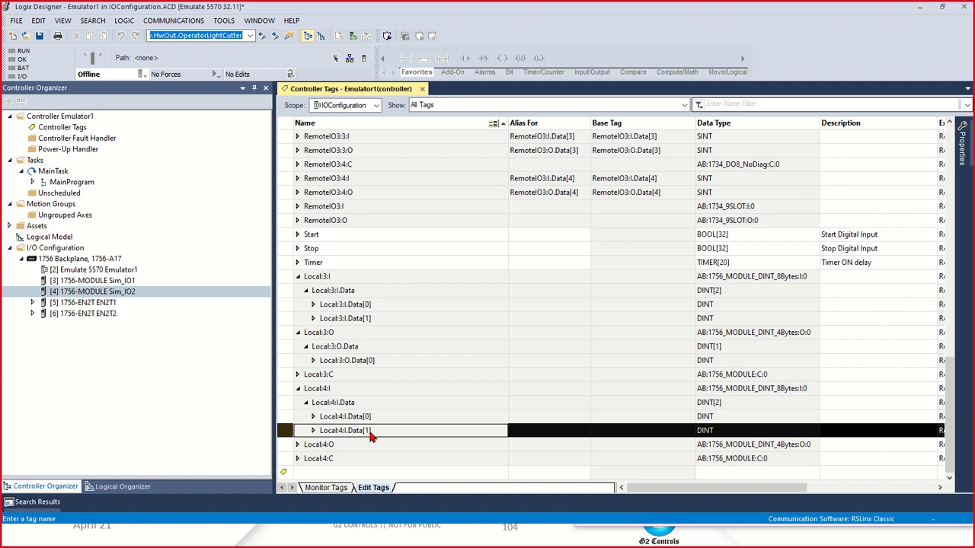
left_click(313, 431)
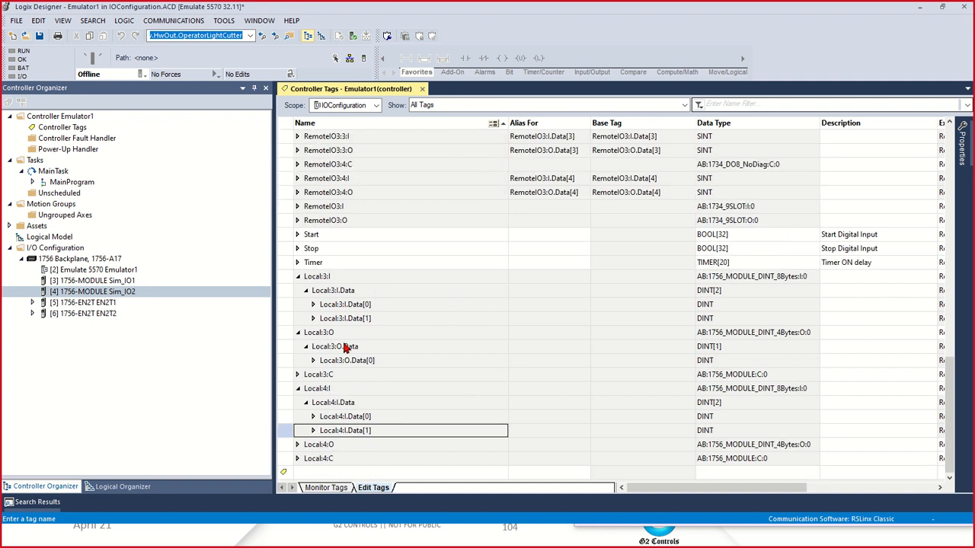
left_click(297, 459)
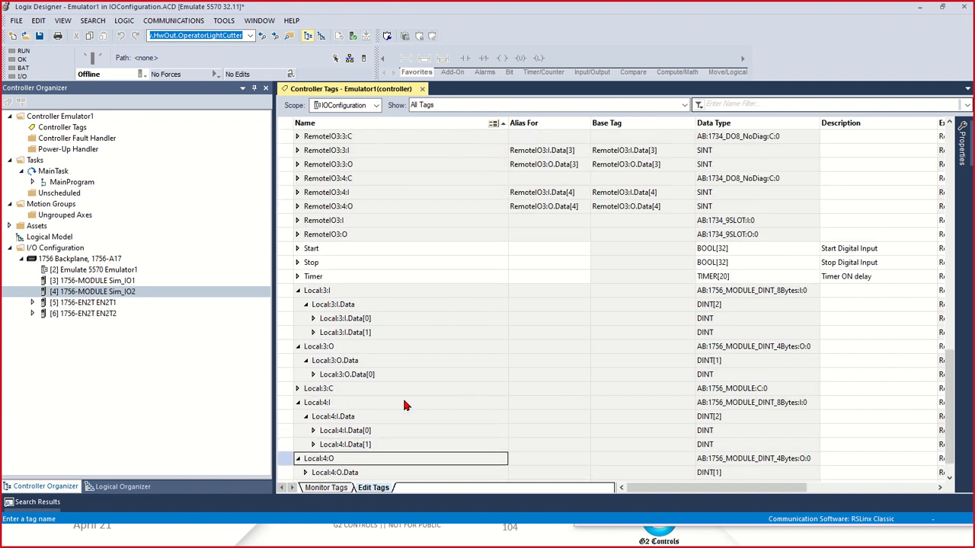
left_click(306, 445)
scroll(418, 370, "down", 1)
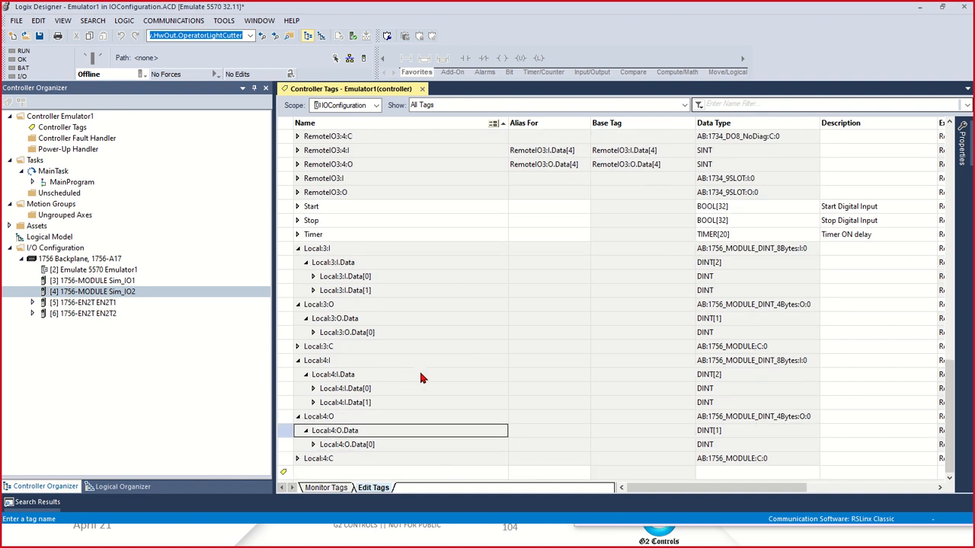
left_click(313, 445)
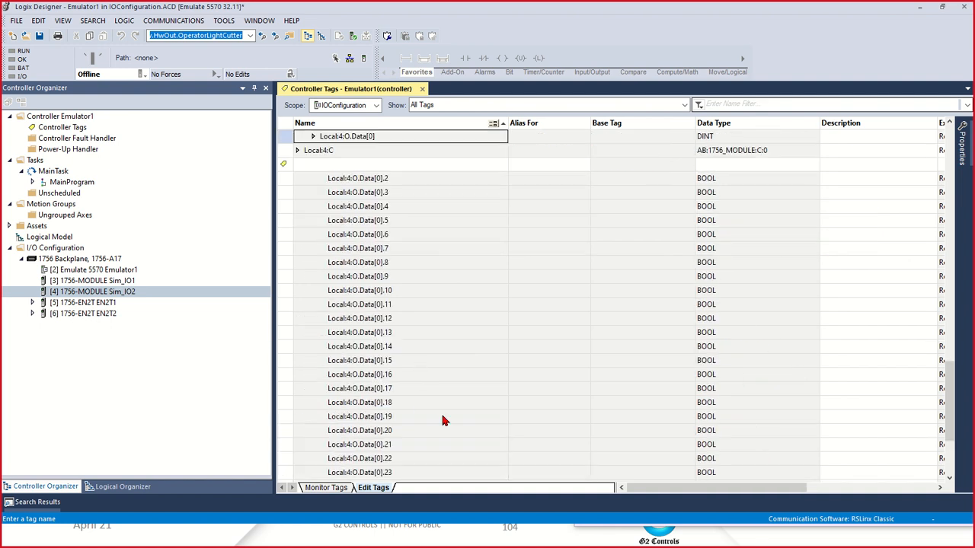
left_click(313, 136)
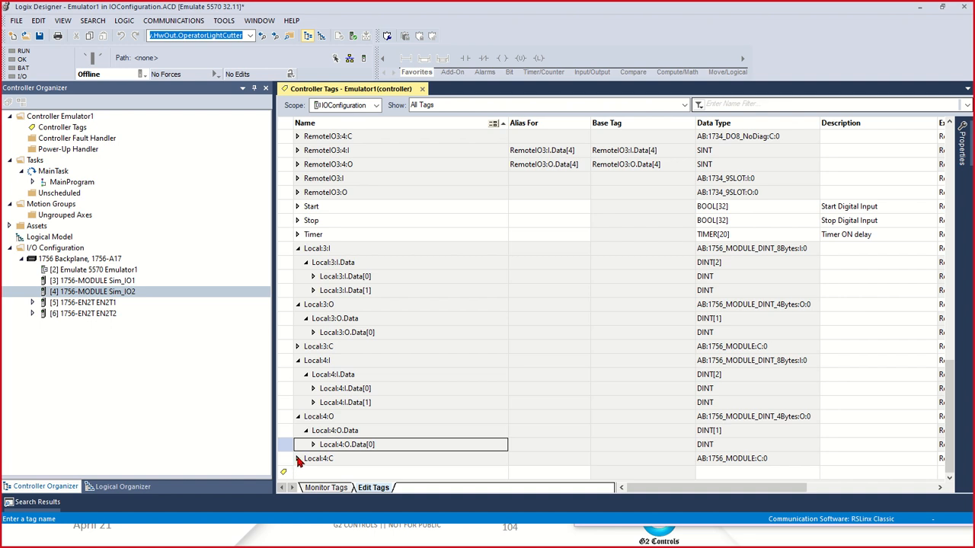
- Review the general properties and connection parameters of the Sim_IO2 module in slot 4, then close them
right_click(56, 295)
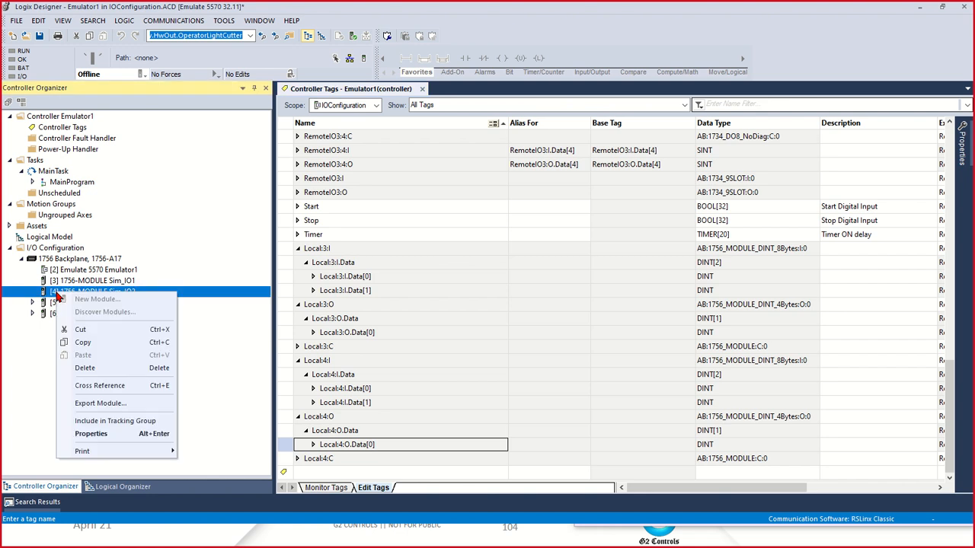
left_click(99, 435)
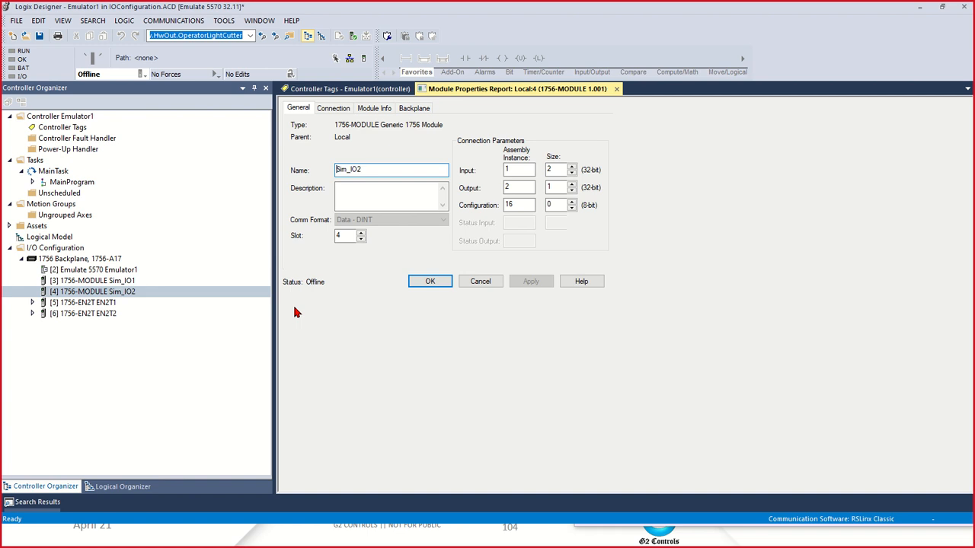
left_click(429, 282)
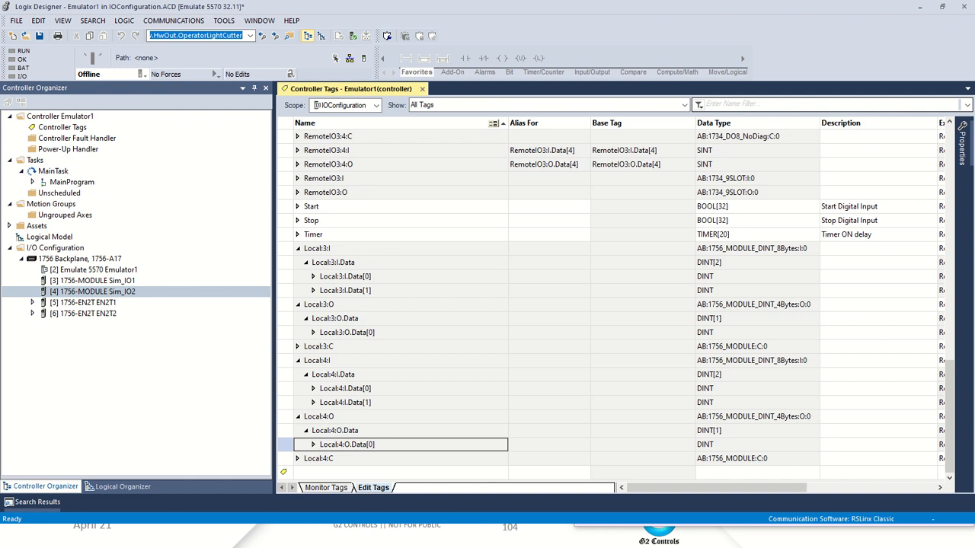
key("alt+Tab")
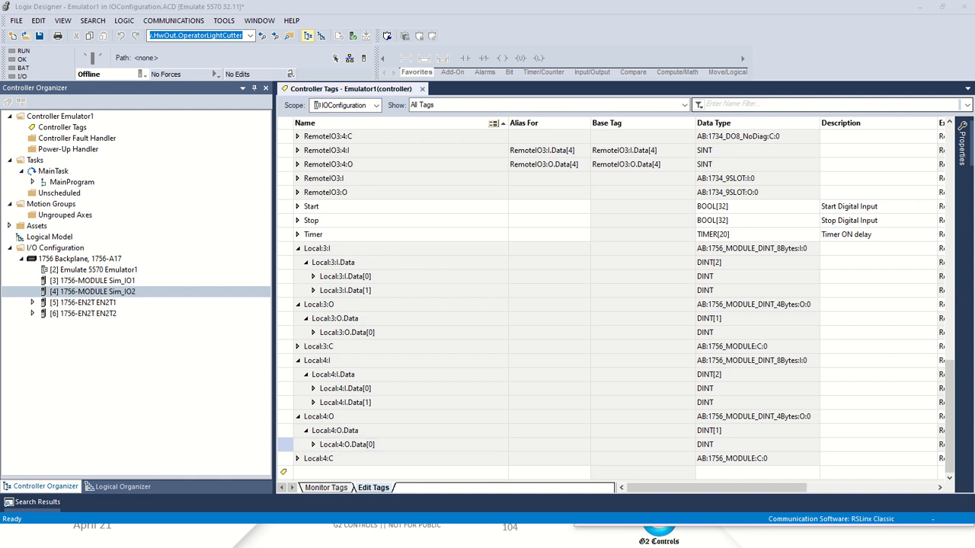